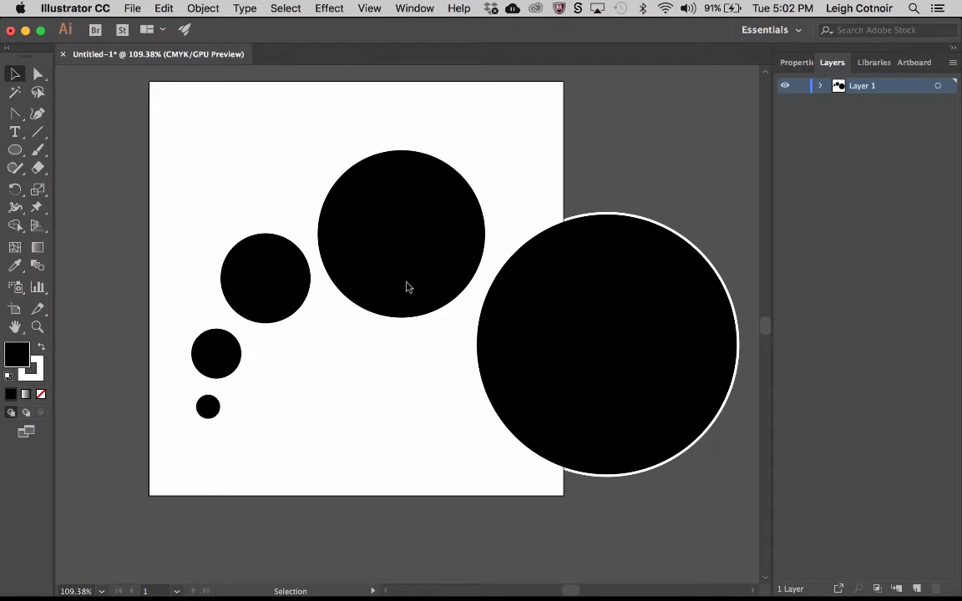
- Select the second-largest circle and show the full set of Stroke options beside the artboard
click(424, 246)
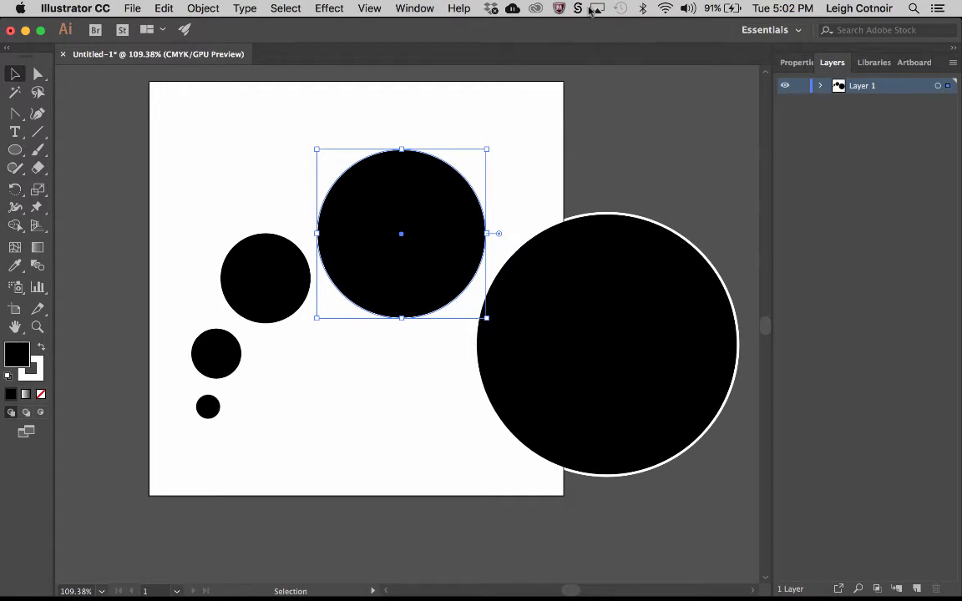
click(417, 9)
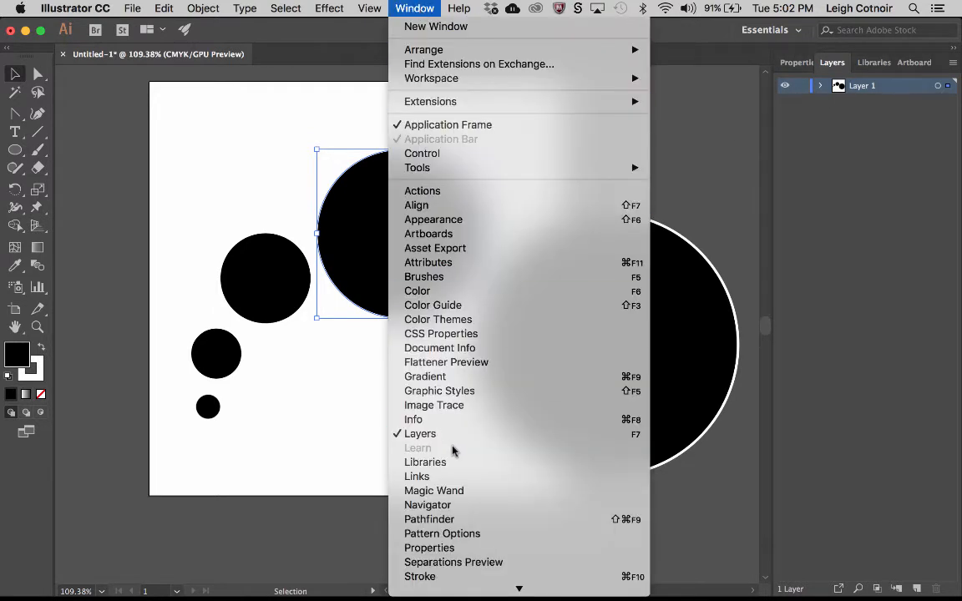
click(426, 576)
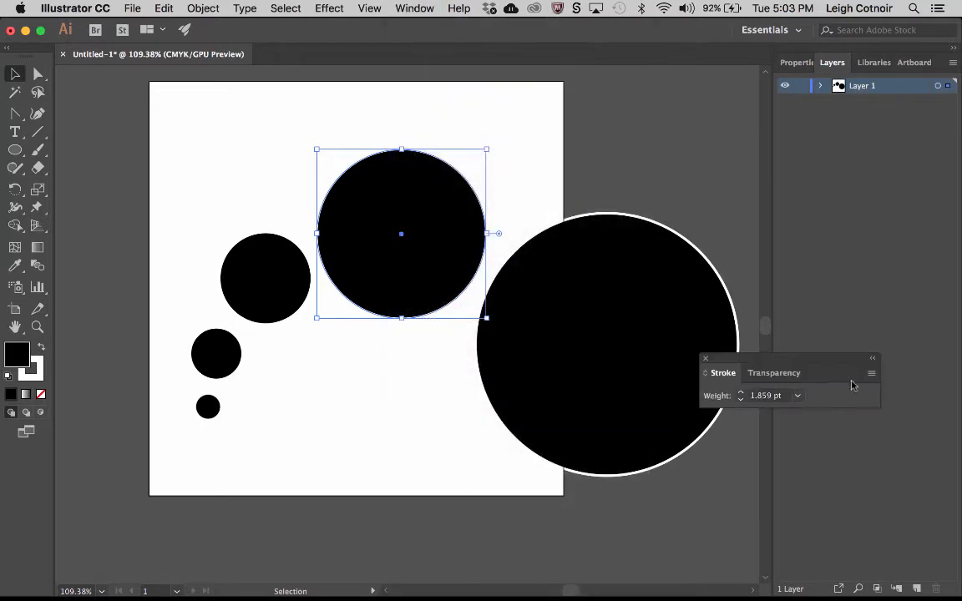
click(873, 374)
click(871, 376)
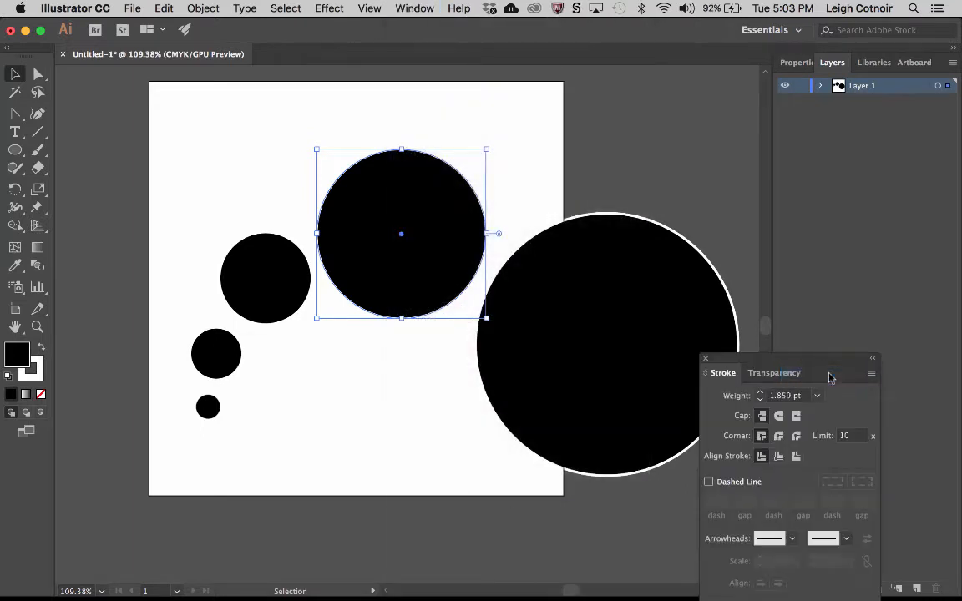
mouse_move(800, 359)
mouse_down()
mouse_move(830, 336)
mouse_move(852, 141)
mouse_up()
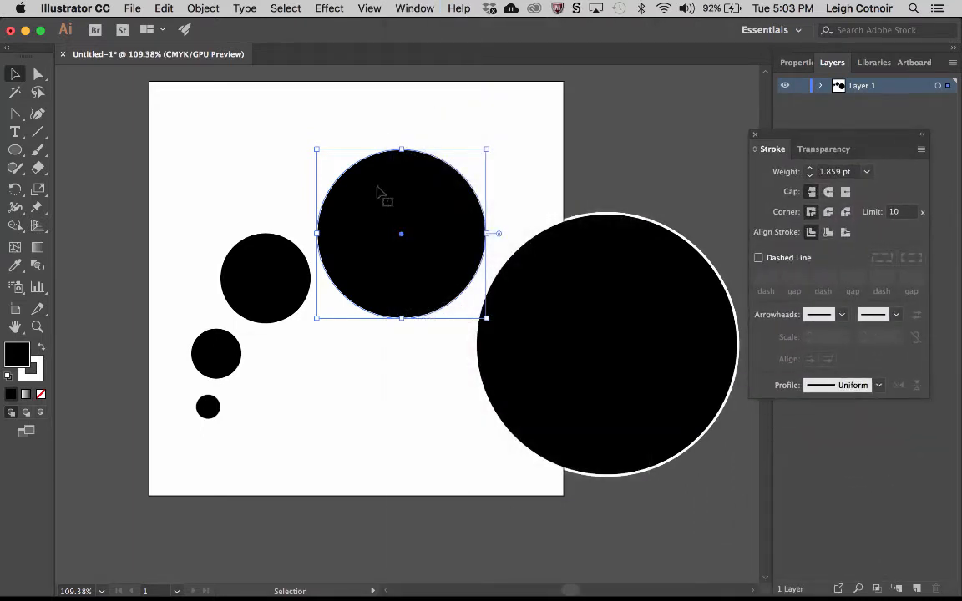
- Set the selected circle's stroke weight to 30 pt and align the stroke to the inside
click(811, 170)
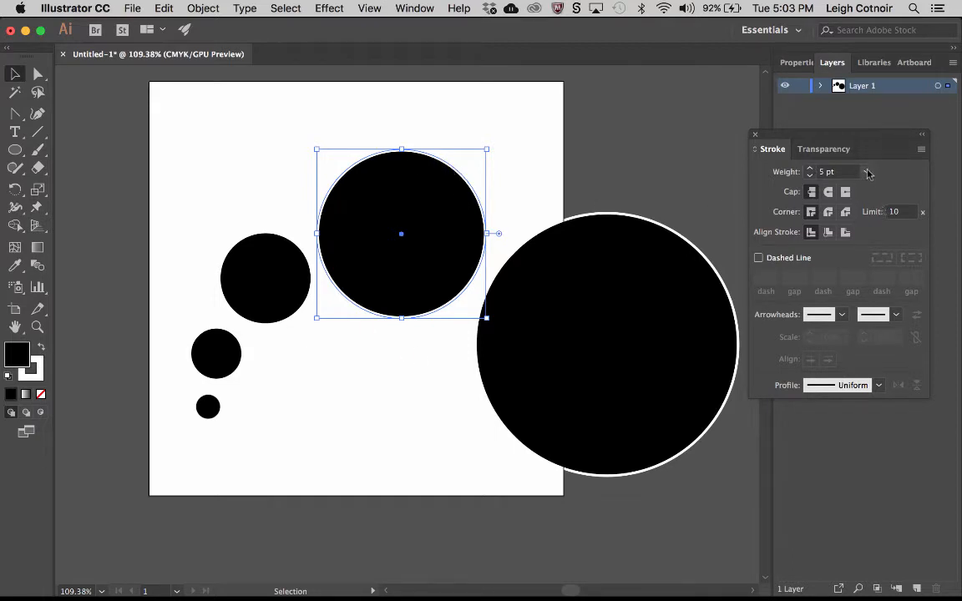
click(823, 172)
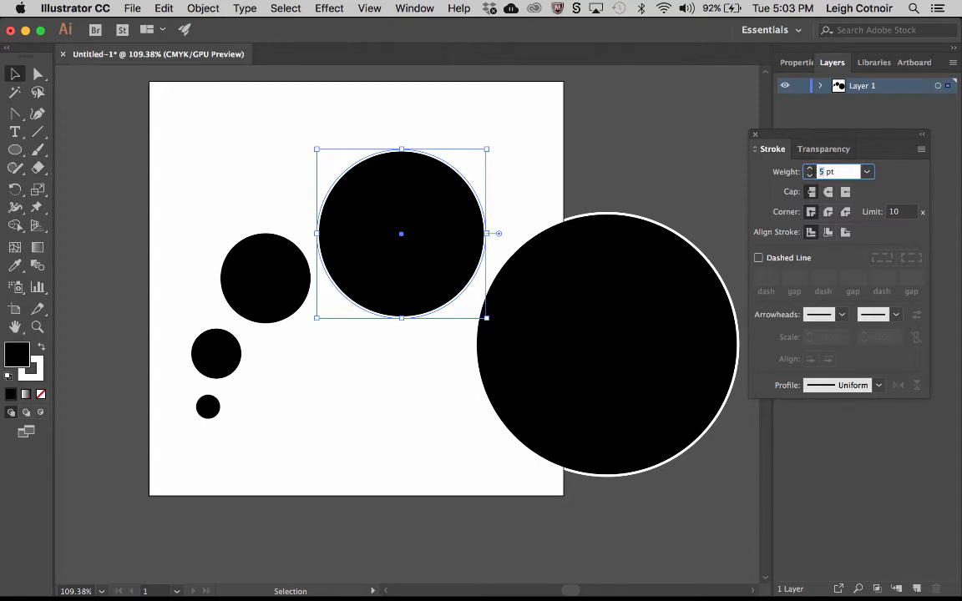
text(30)
key(Return)
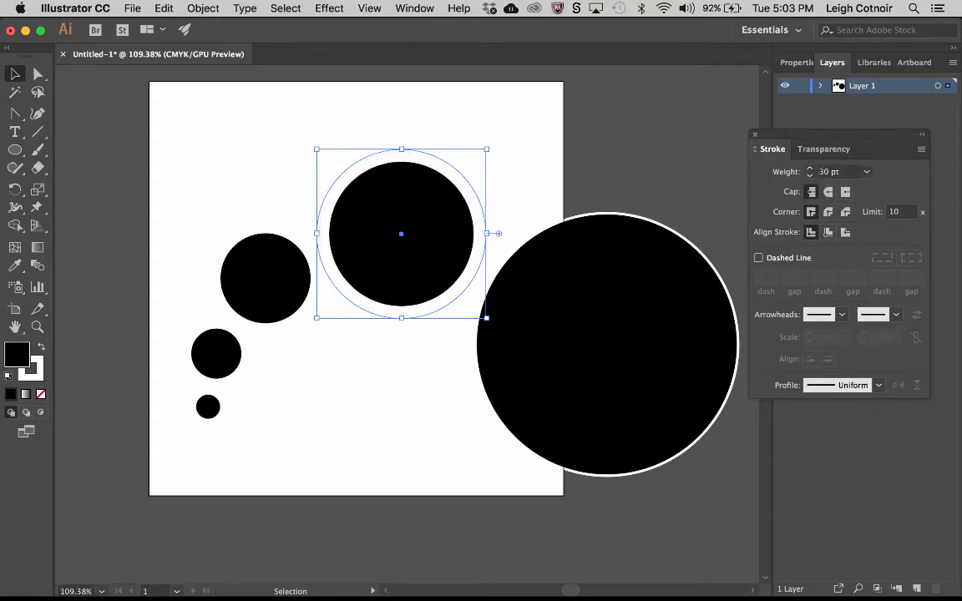
click(828, 234)
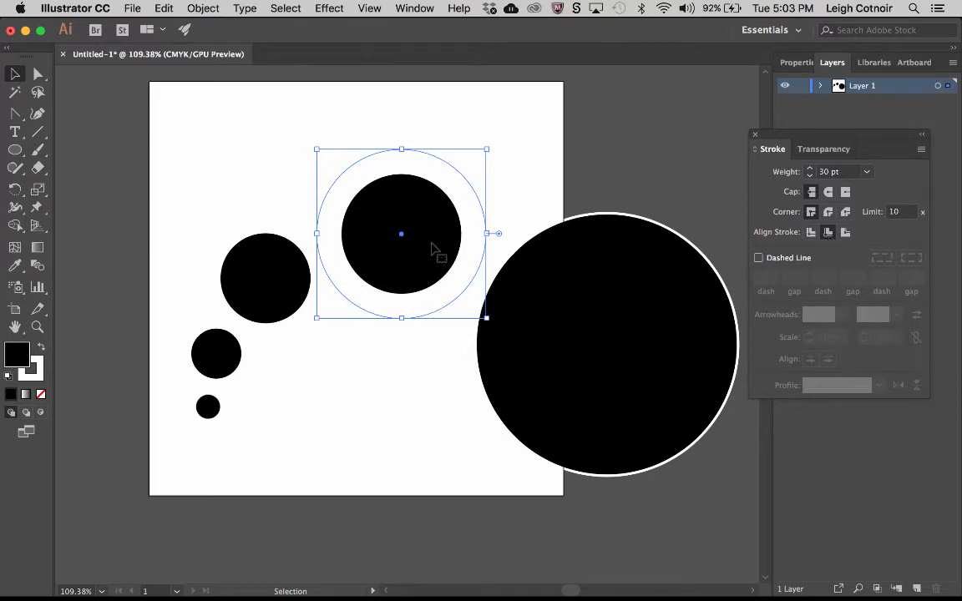
- Move the thick-stroked circle to overlap the largest circle's upper-left edge and bring it to the front
drag(433, 249, 500, 273)
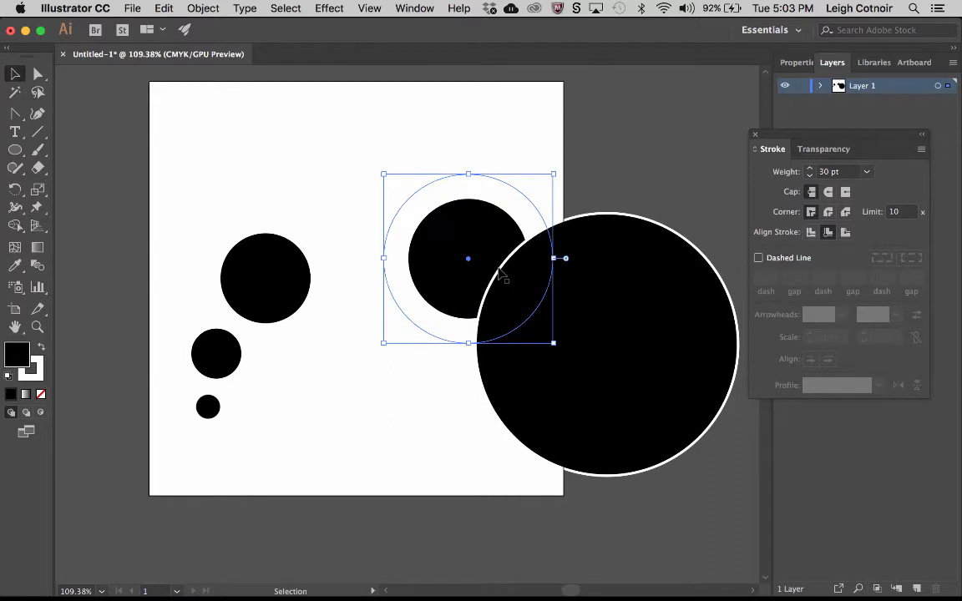
mouse_move(469, 227)
mouse_down()
mouse_move(445, 221)
mouse_move(460, 226)
mouse_up()
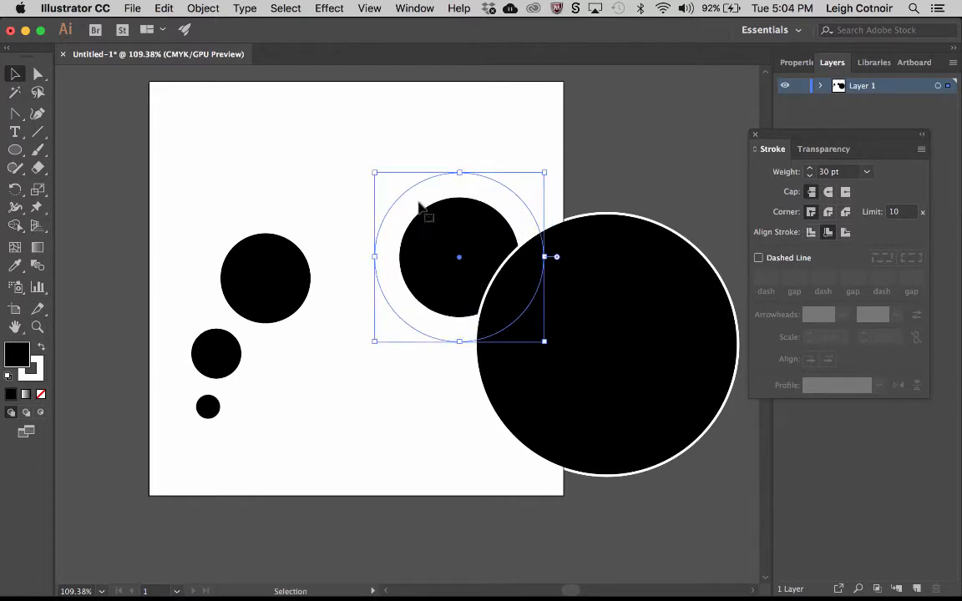
click(201, 7)
mouse_move(217, 40)
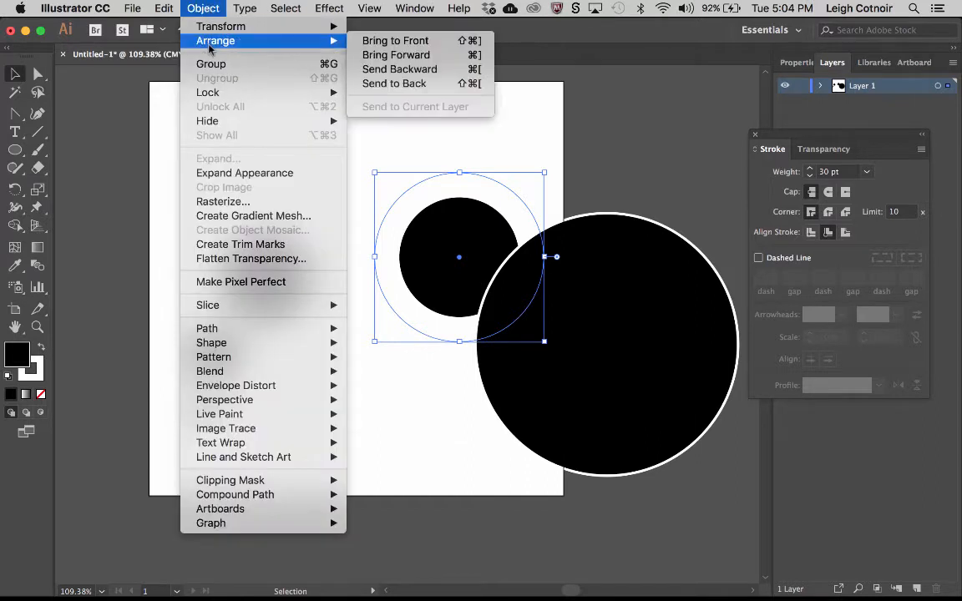
click(403, 41)
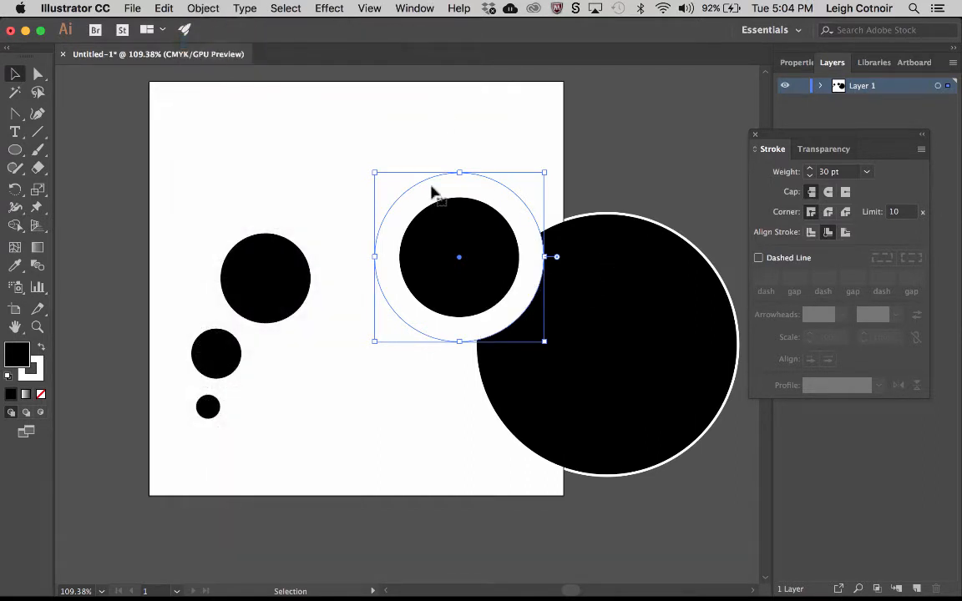
- Move the thick-stroked circle and the largest circle together onto the artboard
click(389, 129)
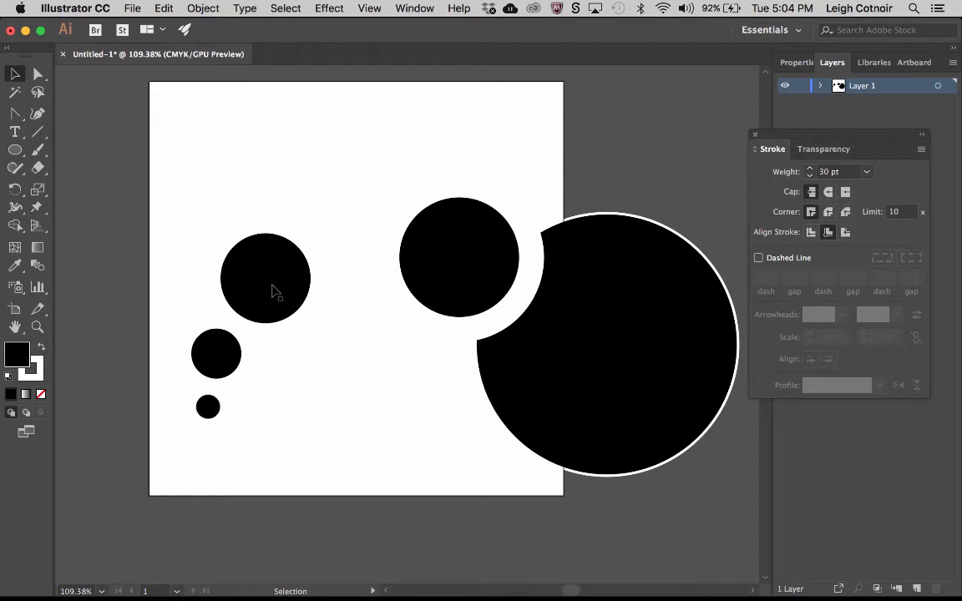
drag(378, 161, 689, 388)
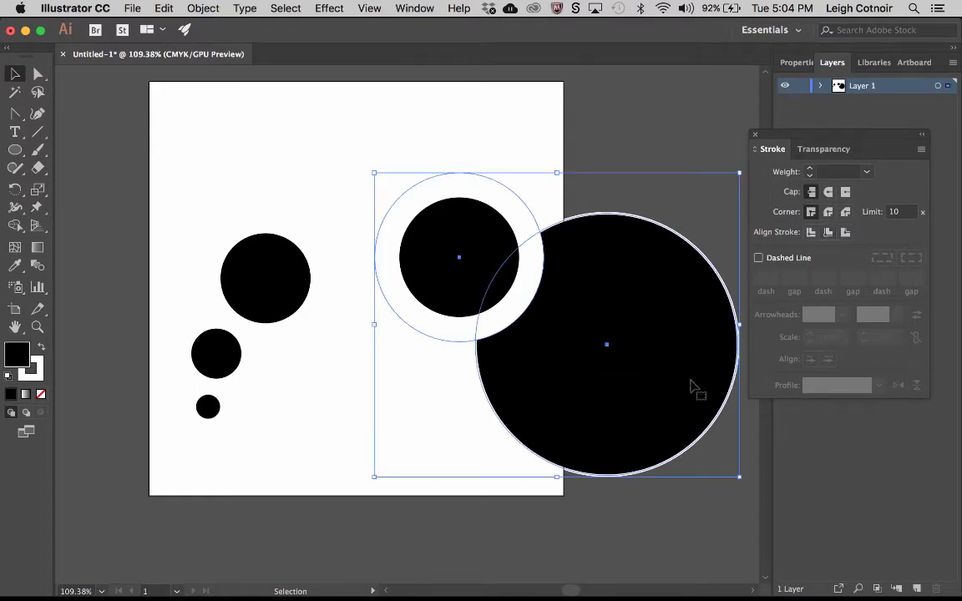
drag(666, 349, 499, 317)
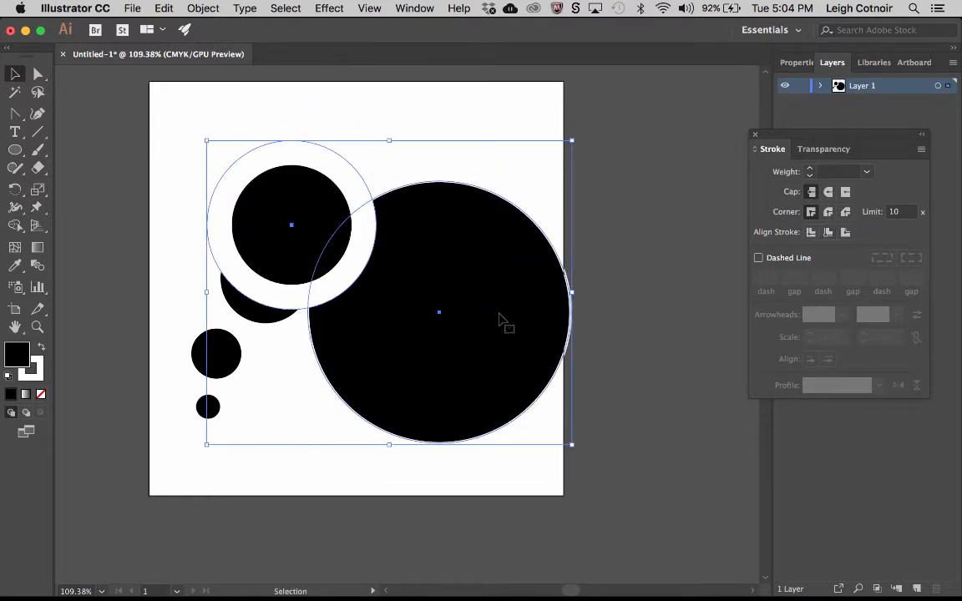
- Move the two smallest circles down to the artboard's lower edge and shift the medium circle left behind the white ring
click(250, 316)
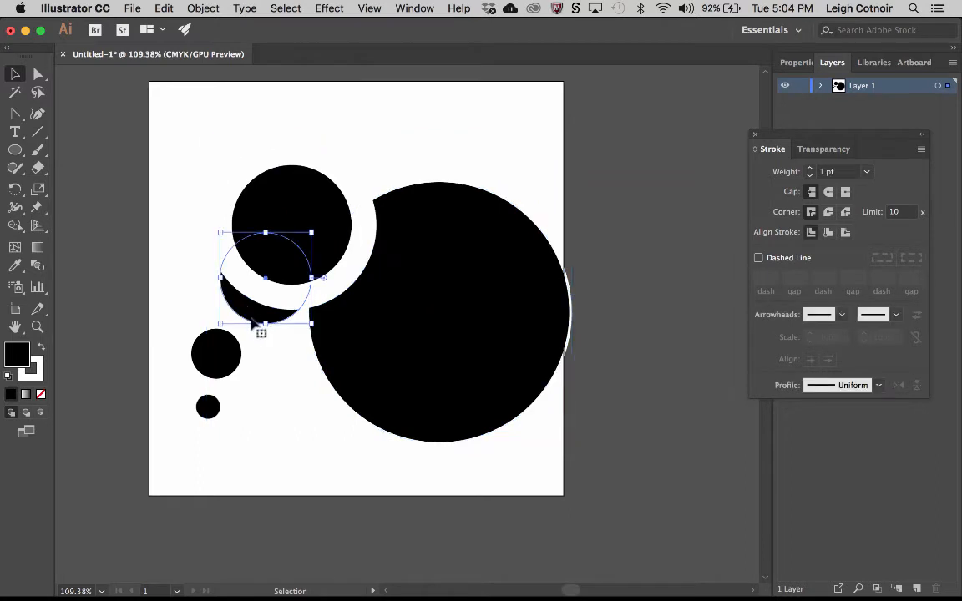
drag(223, 369, 339, 489)
drag(215, 420, 243, 511)
mouse_move(254, 322)
mouse_down()
mouse_move(195, 343)
mouse_move(214, 322)
mouse_up()
click(271, 406)
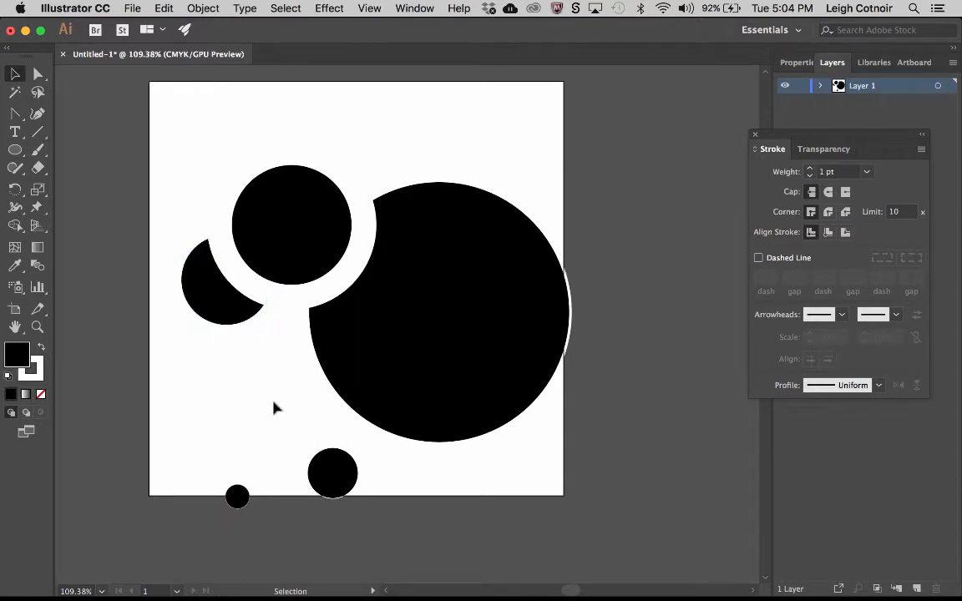
- Place the two smallest circles partly behind the upper-left and upper-right edges of the white ring
drag(333, 468, 238, 157)
drag(239, 499, 338, 159)
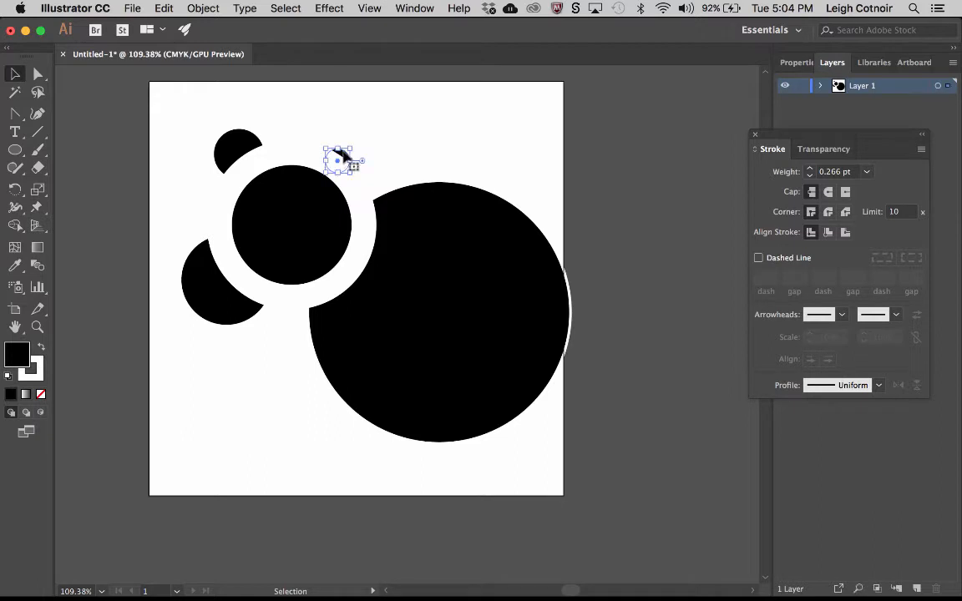
drag(336, 149, 342, 154)
click(376, 142)
- Reposition the largest circle so it sits fully inside the artboard, still overlapped by the white ring
click(485, 313)
drag(473, 328, 451, 344)
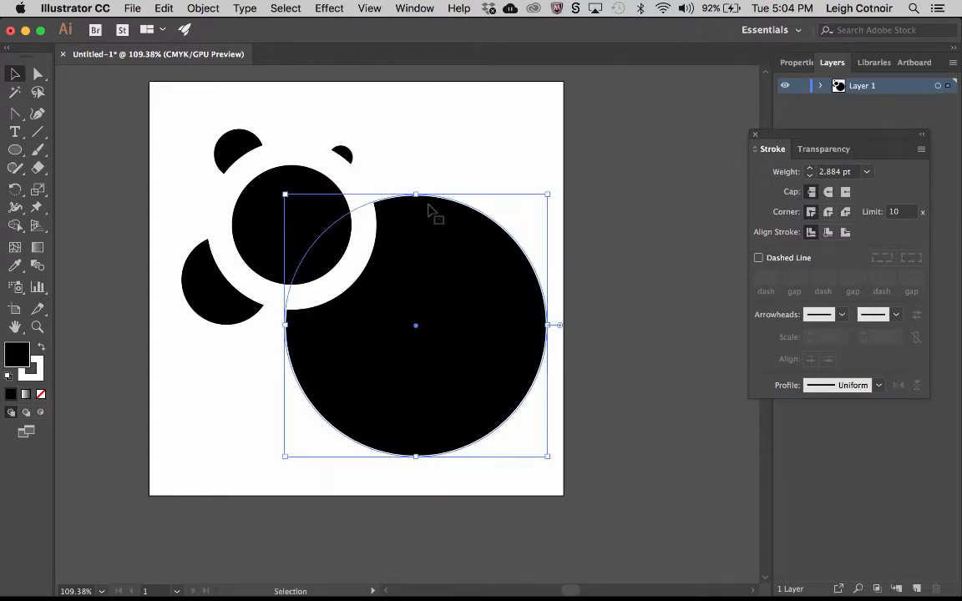
drag(489, 287, 495, 271)
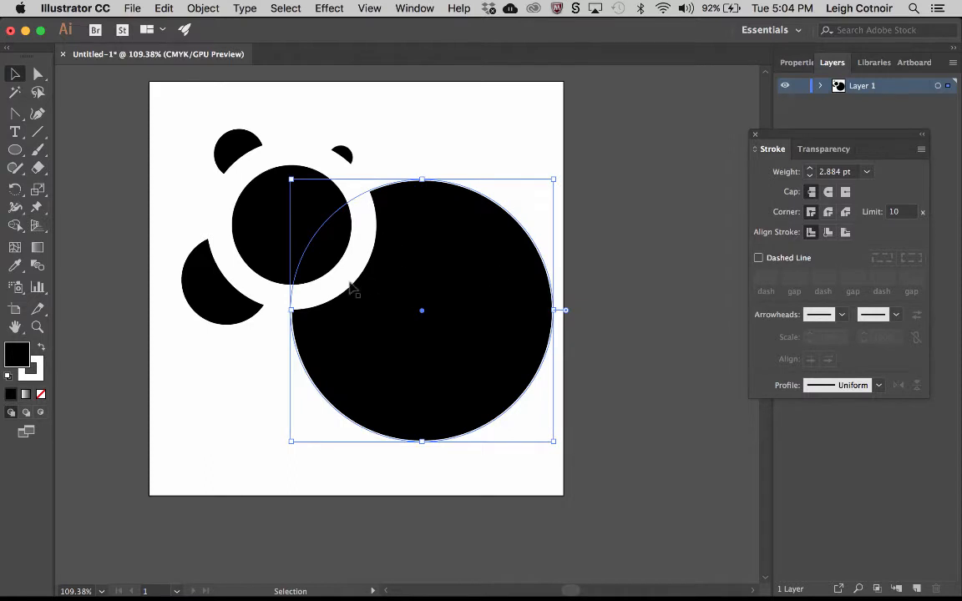
- Arrange the three smaller circles along the white ring's left side, decreasing in size from bottom to top
drag(214, 307, 237, 316)
drag(235, 148, 190, 221)
drag(341, 152, 216, 184)
click(349, 100)
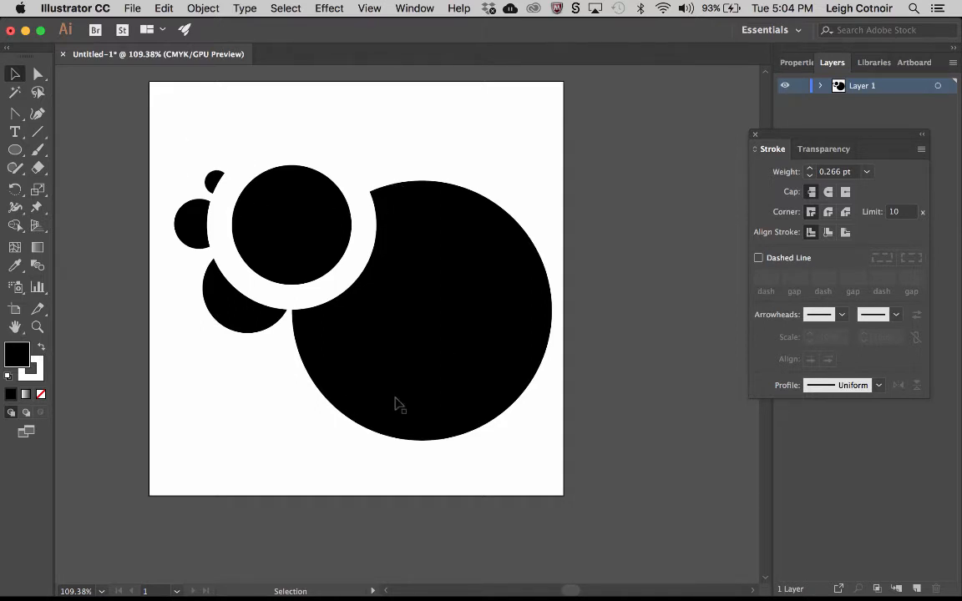
- Select all five circles and bring up the Pathfinder options beside the artwork
drag(171, 137, 489, 473)
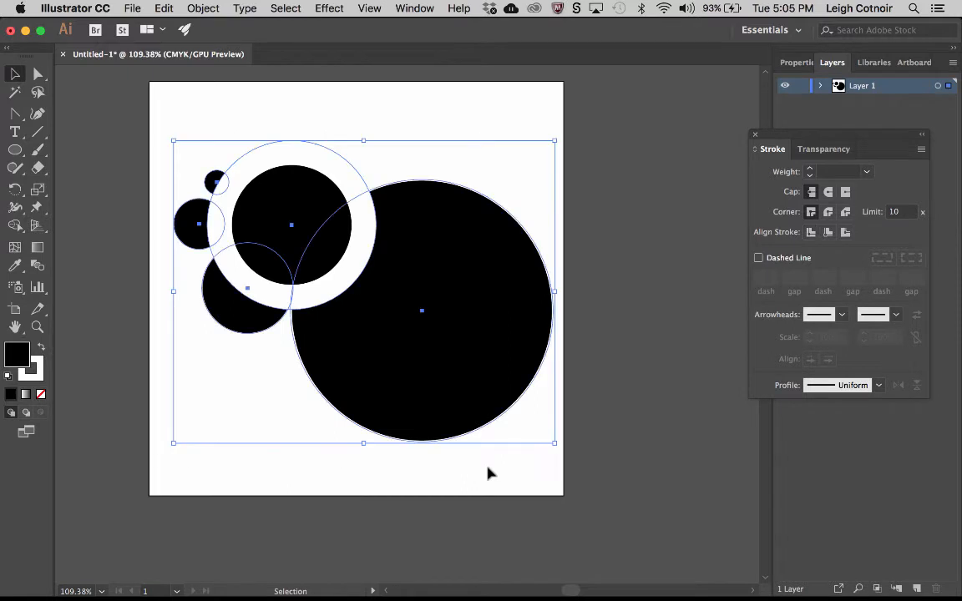
click(415, 8)
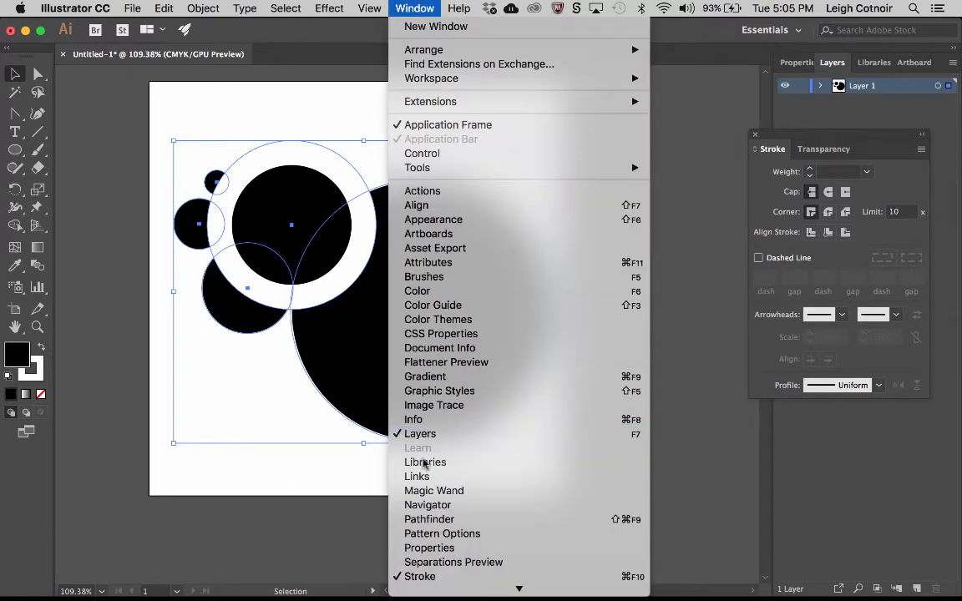
click(430, 519)
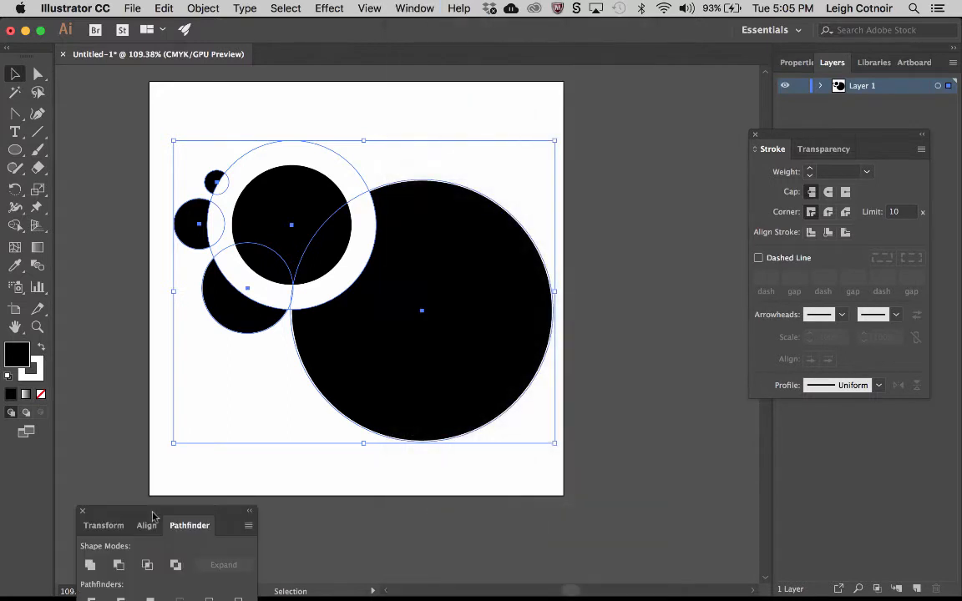
drag(90, 523, 610, 81)
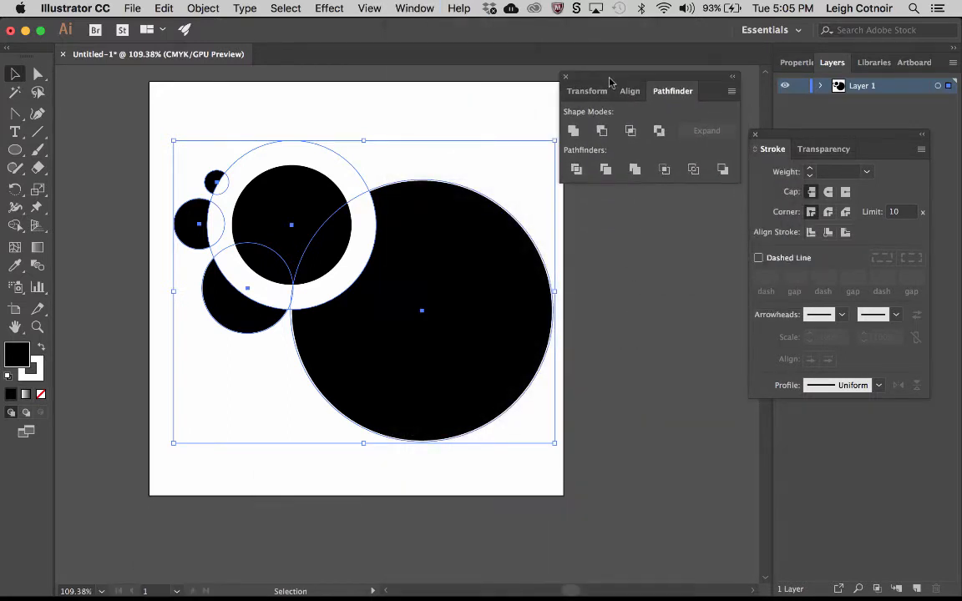
- Try the Unite and Minus Front shape modes on the selected circles, undoing each one
click(573, 131)
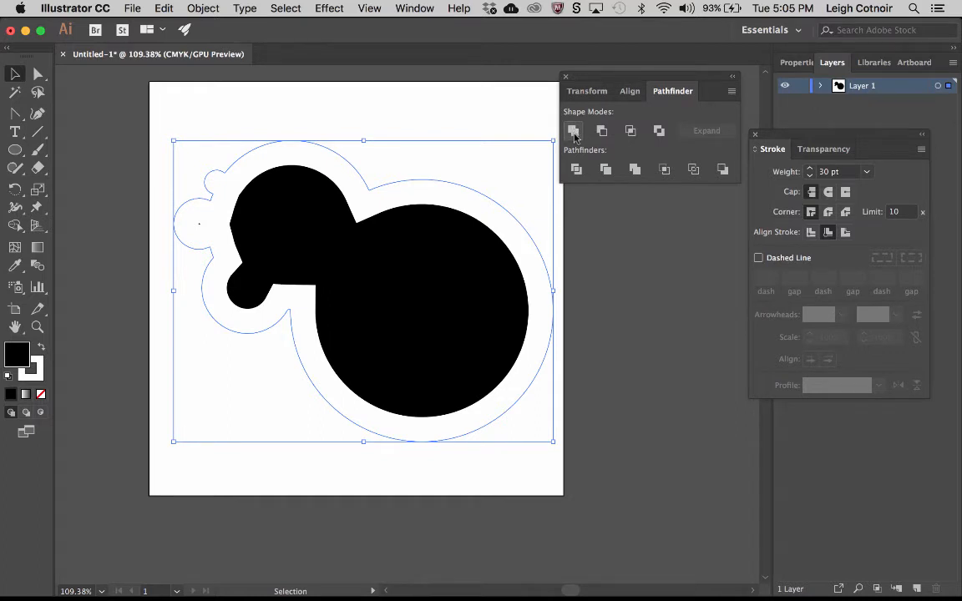
key(super+z)
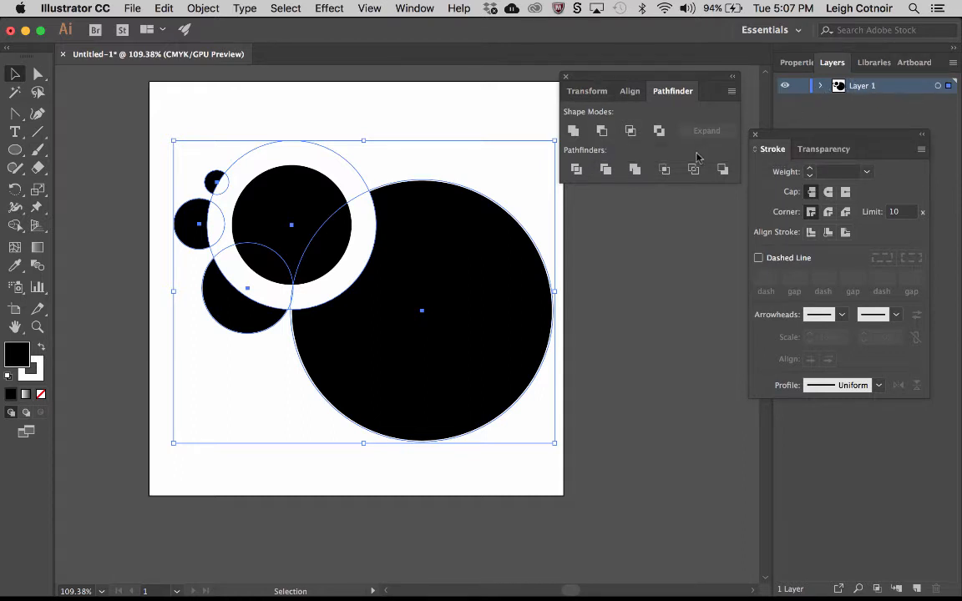
click(603, 132)
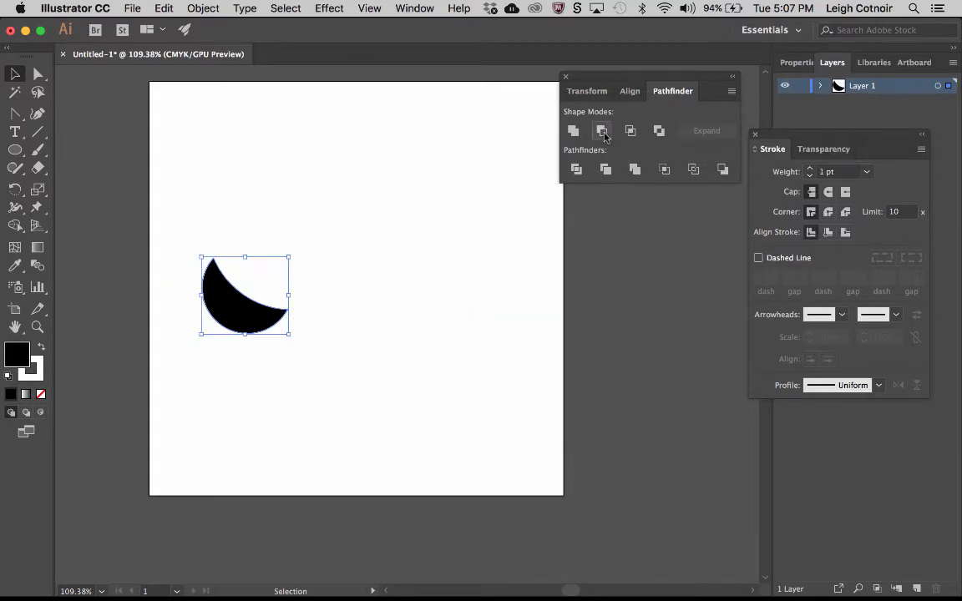
key(super+z)
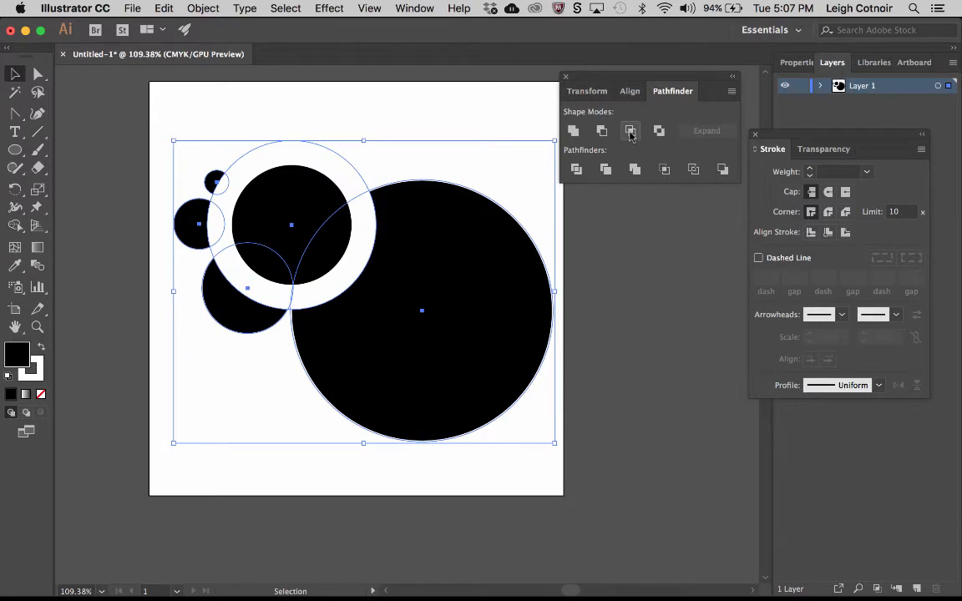
- Try the Intersect and Exclude shape modes on the selected circles, restoring the original overlapping circles
click(631, 132)
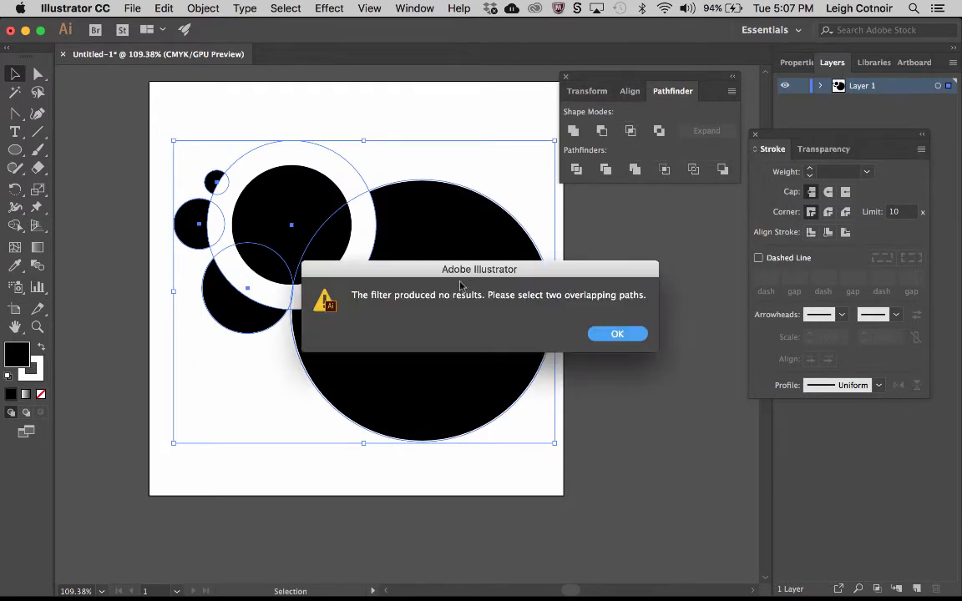
drag(458, 297, 501, 262)
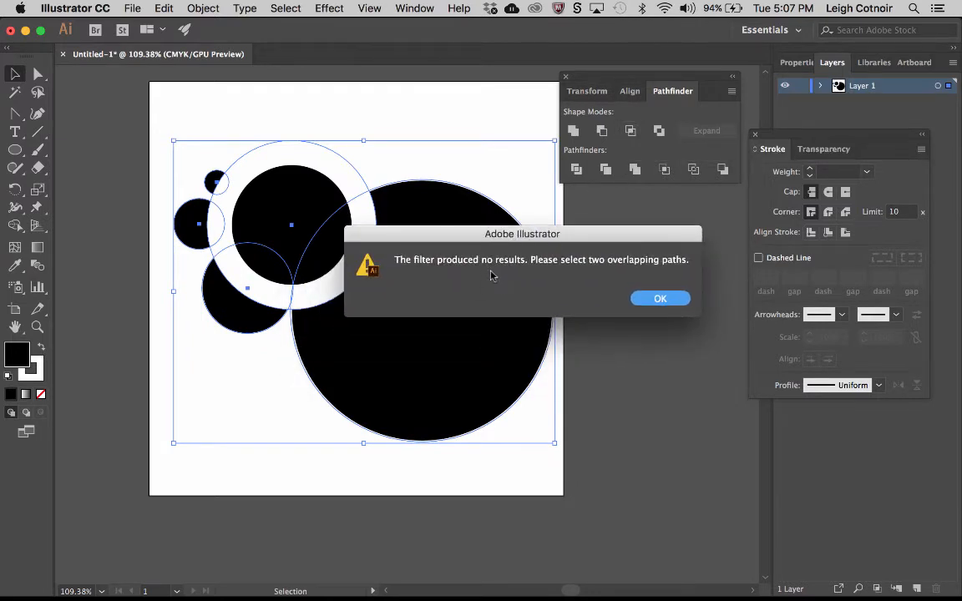
click(661, 299)
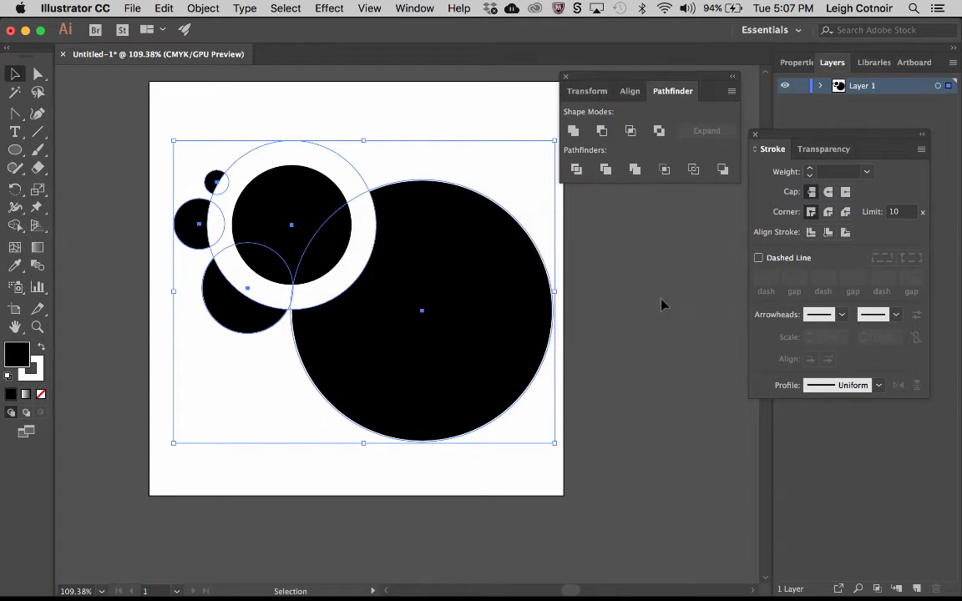
click(659, 131)
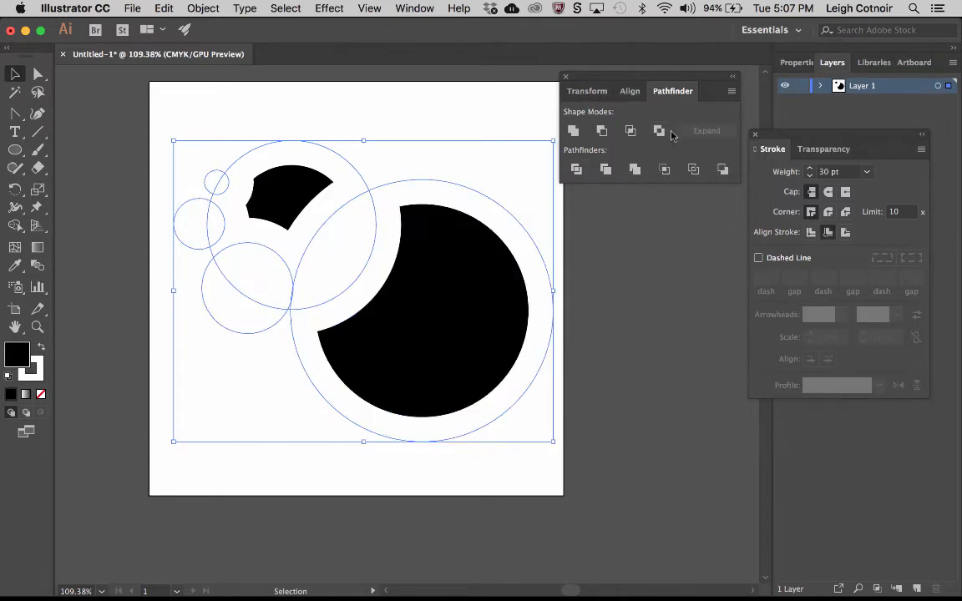
key(super+z)
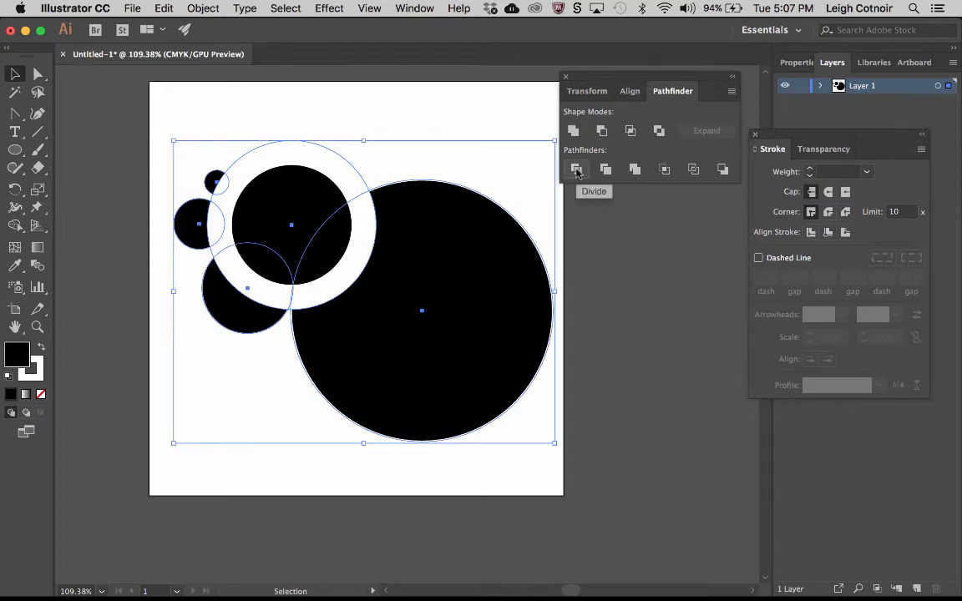
- Try the Divide, Trim and Merge pathfinders on the five selected circles, undoing each one
click(577, 170)
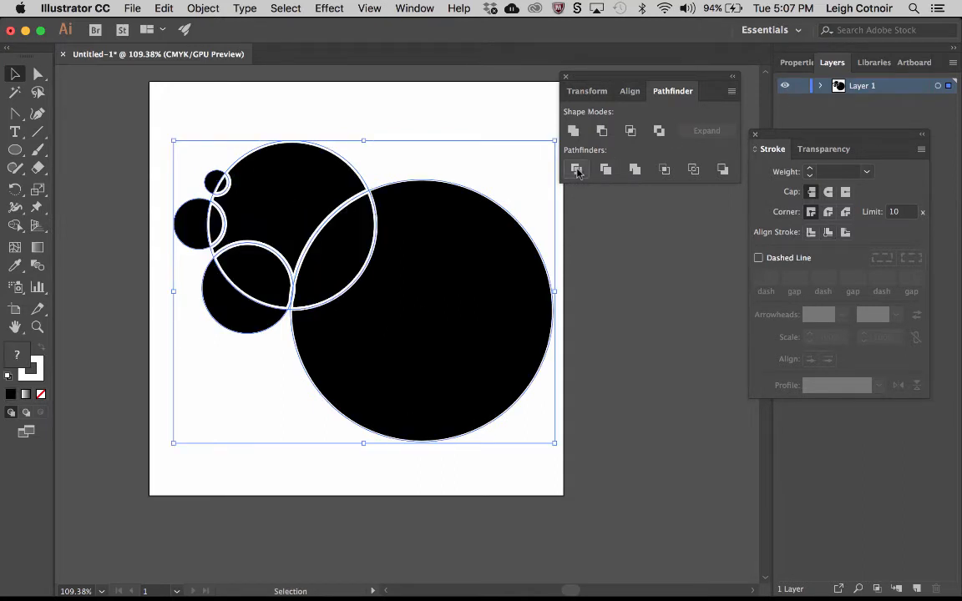
key(super+z)
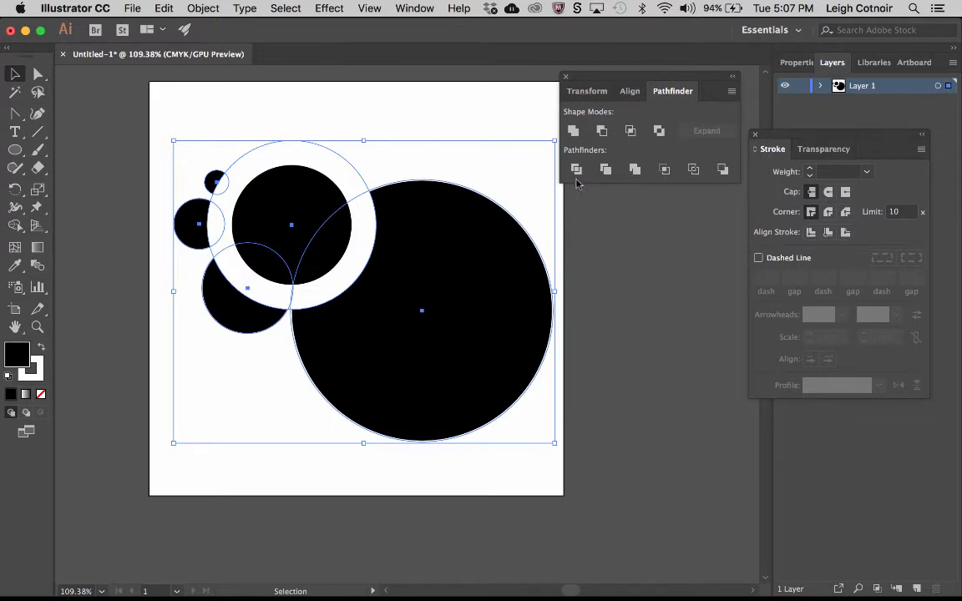
click(606, 169)
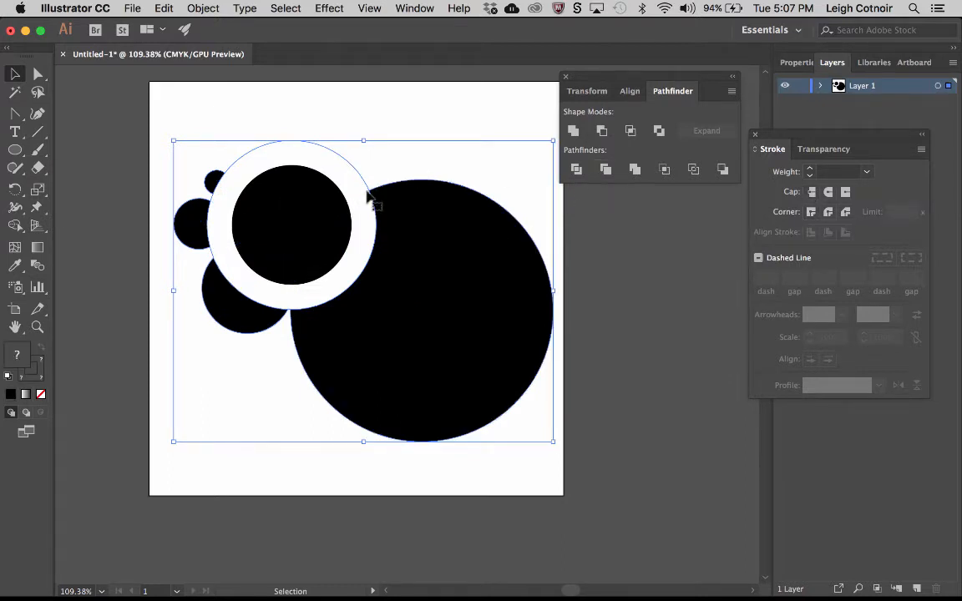
key(super+z)
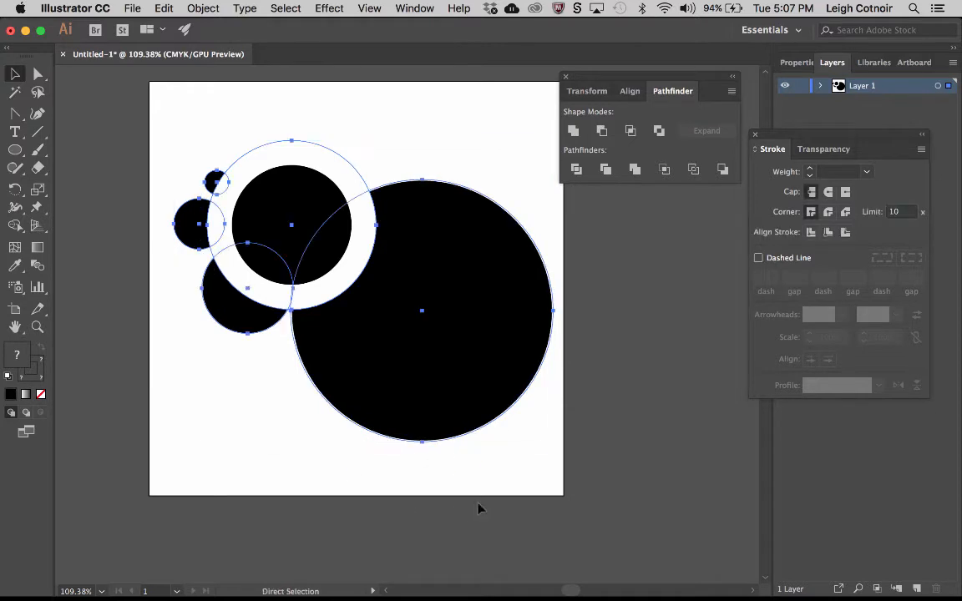
click(636, 172)
key(super+z)
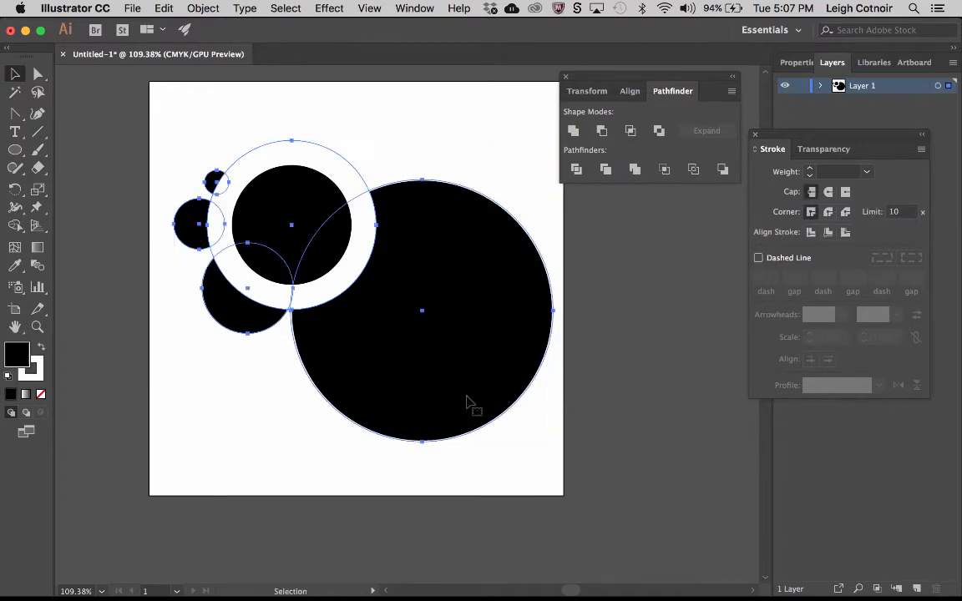
- Try the Crop and Outline pathfinders on the five circles, restoring the original overlapping circles each time
click(665, 170)
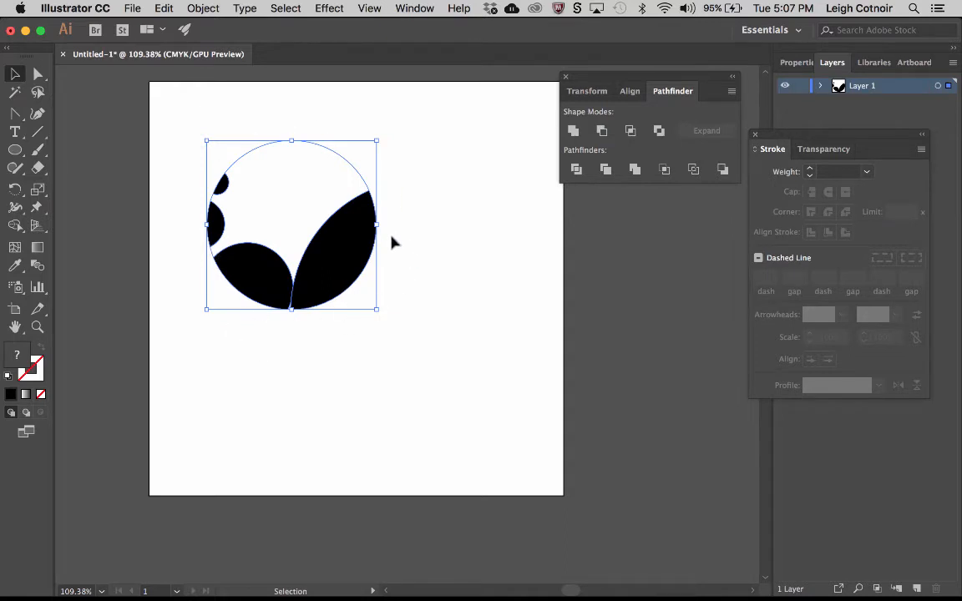
click(346, 477)
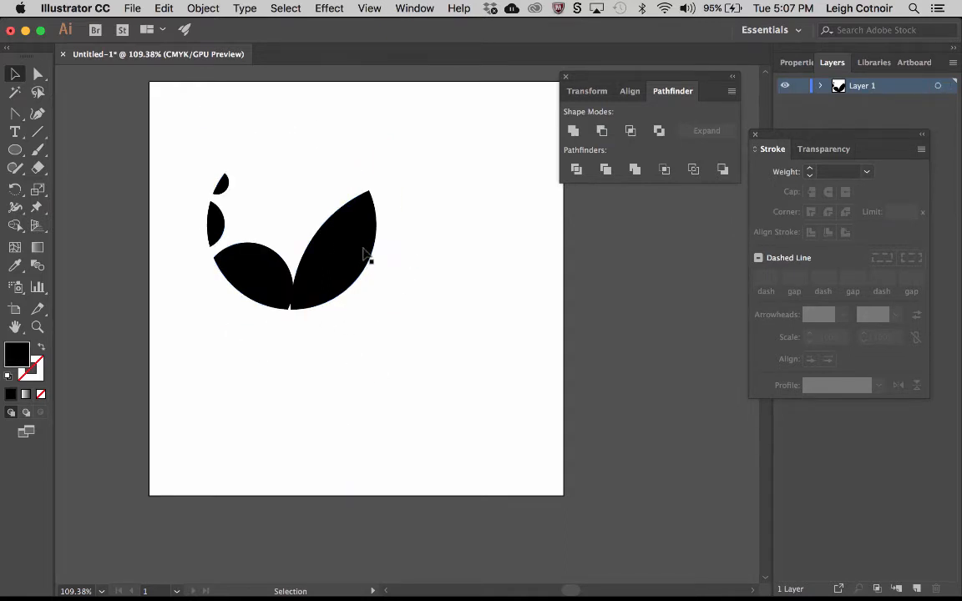
key(super+z)
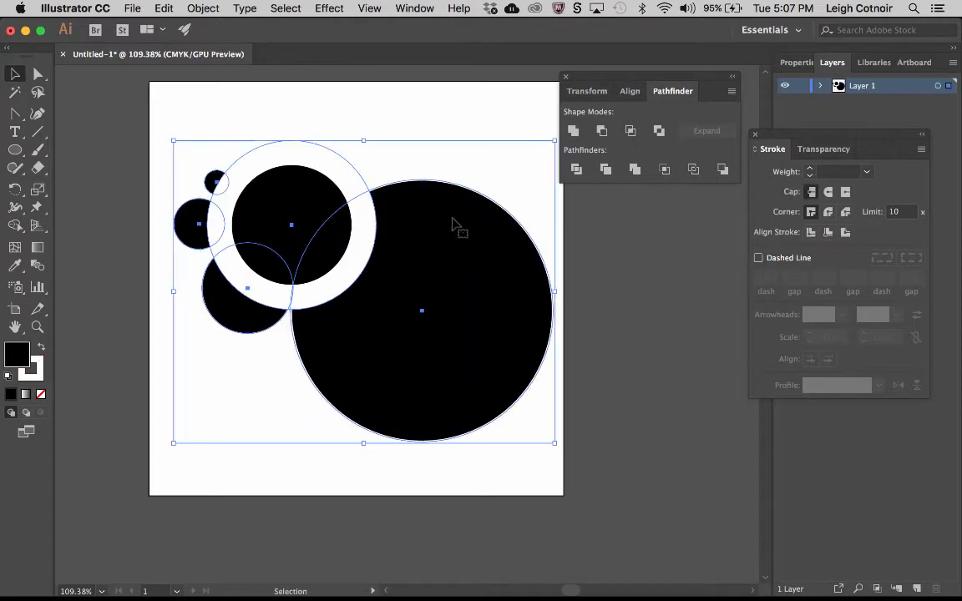
click(694, 170)
key(super+z)
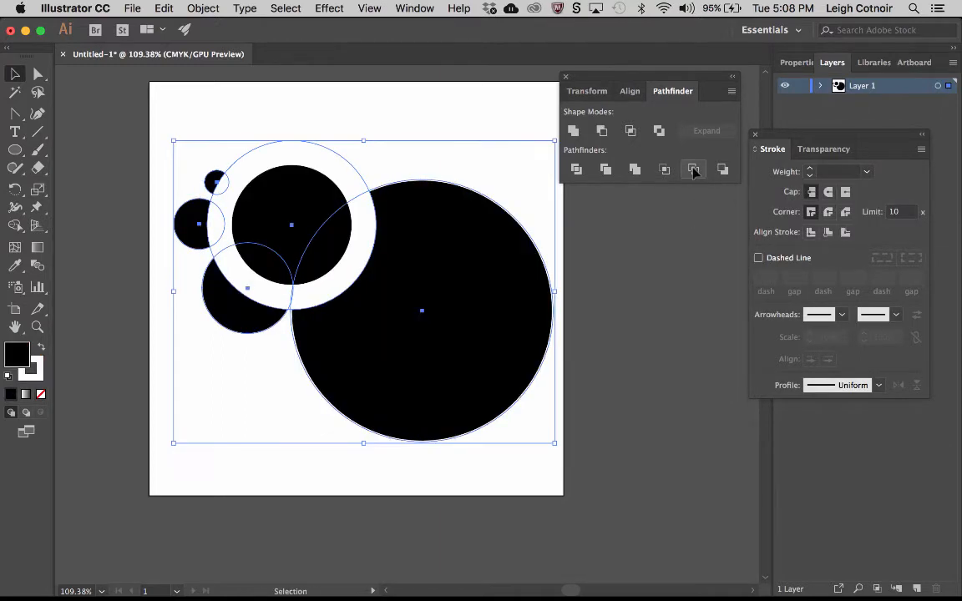
- Try Minus Back on the circles and swap the resulting shape's fill and stroke colours, then undo it all
click(723, 171)
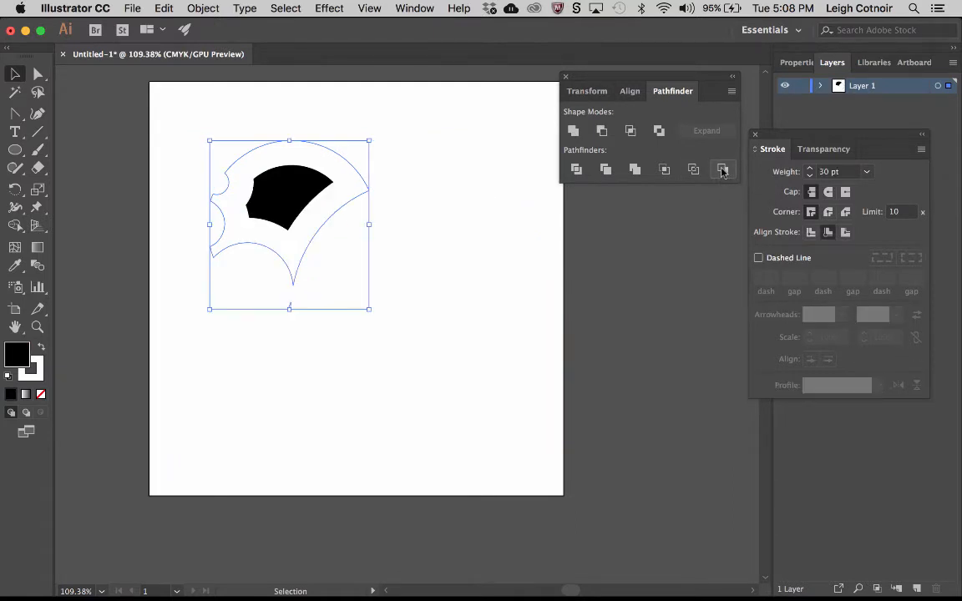
click(379, 444)
click(274, 200)
click(41, 349)
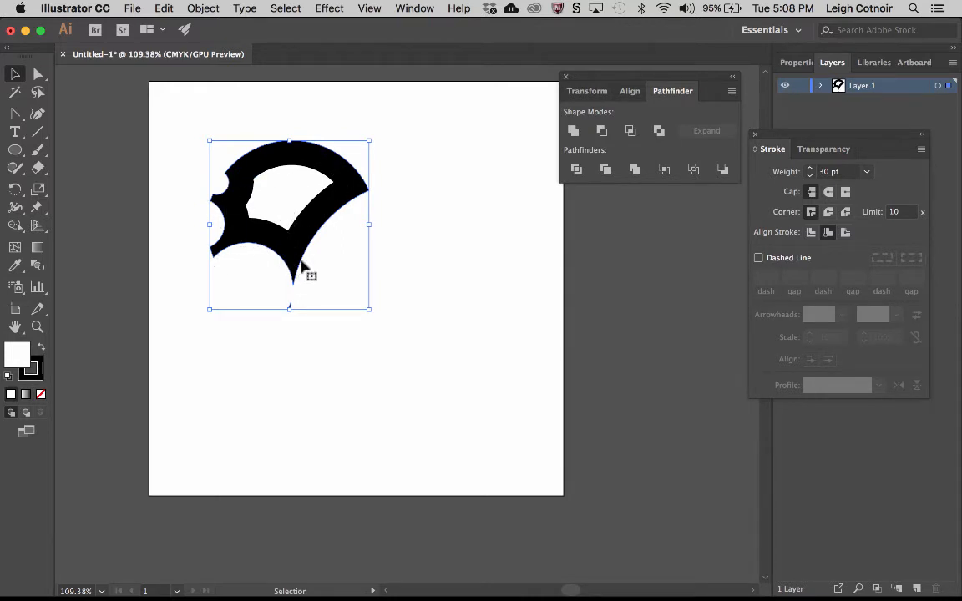
key(super+z)
key(super+z)
key(super+z)
key(super+z)
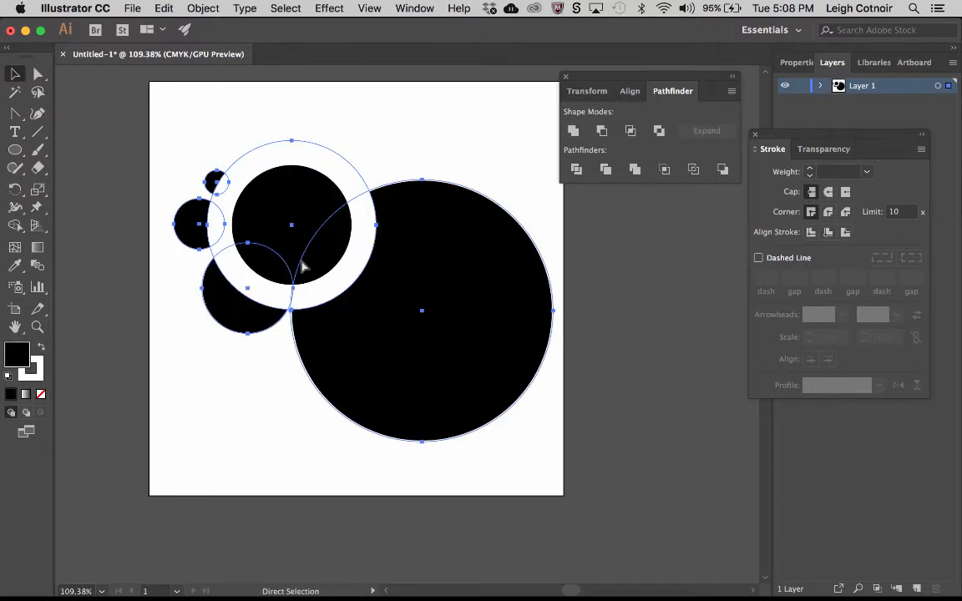
- Move the white-ringed circle up and to the right so it overlaps the top of the largest circle
click(397, 117)
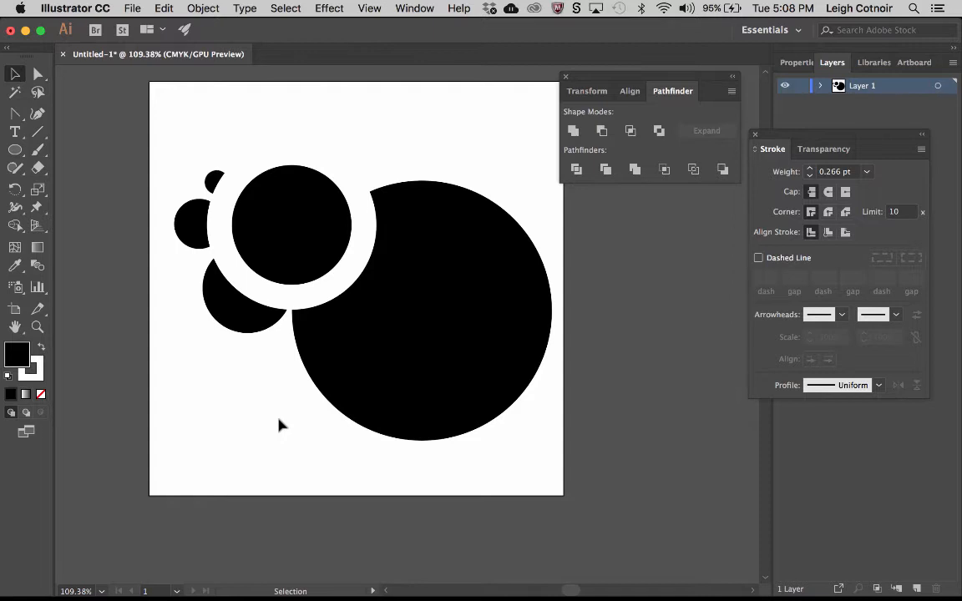
click(302, 294)
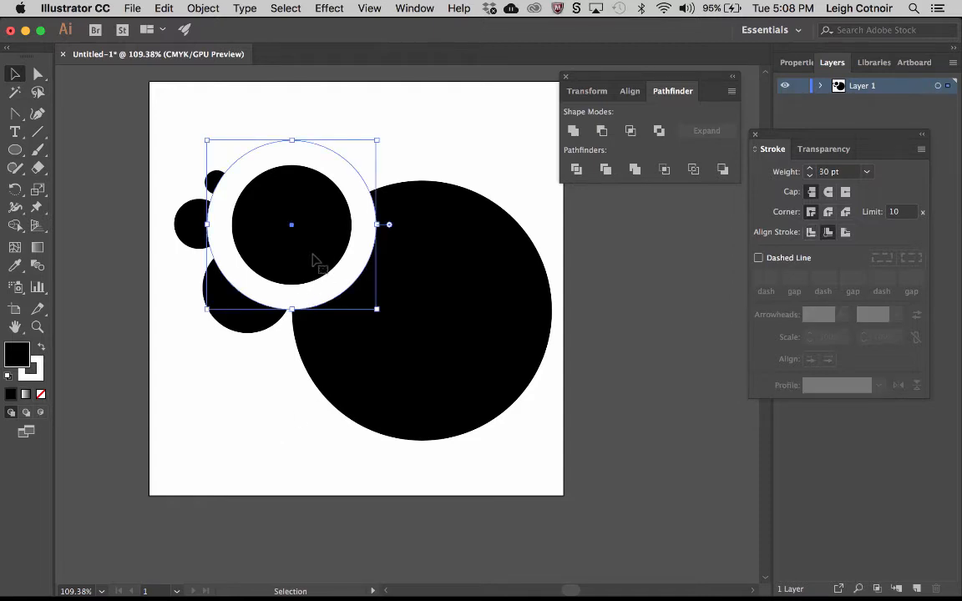
drag(326, 256, 420, 217)
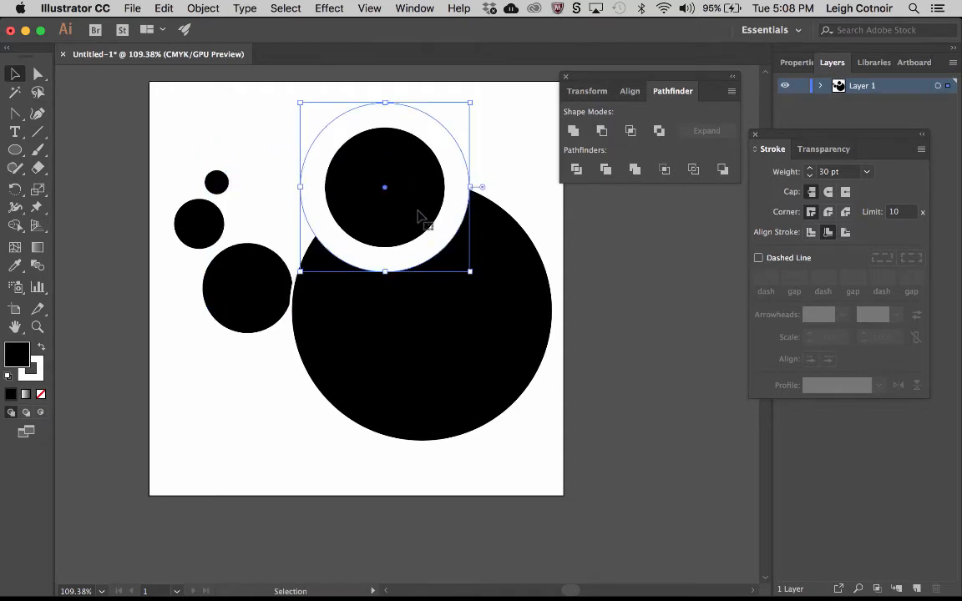
- Select all five circles and remove their stroke
click(248, 296)
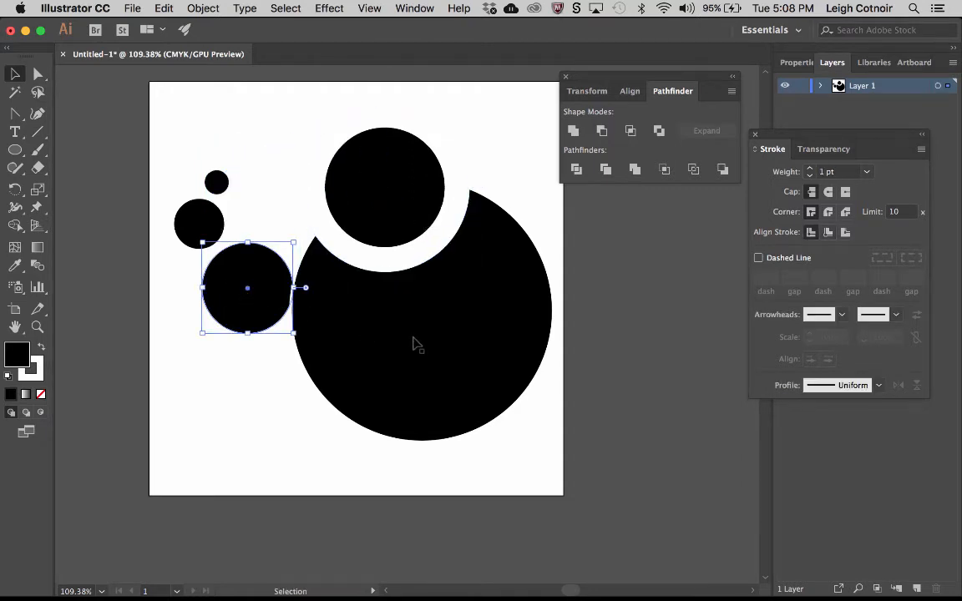
drag(173, 111, 489, 343)
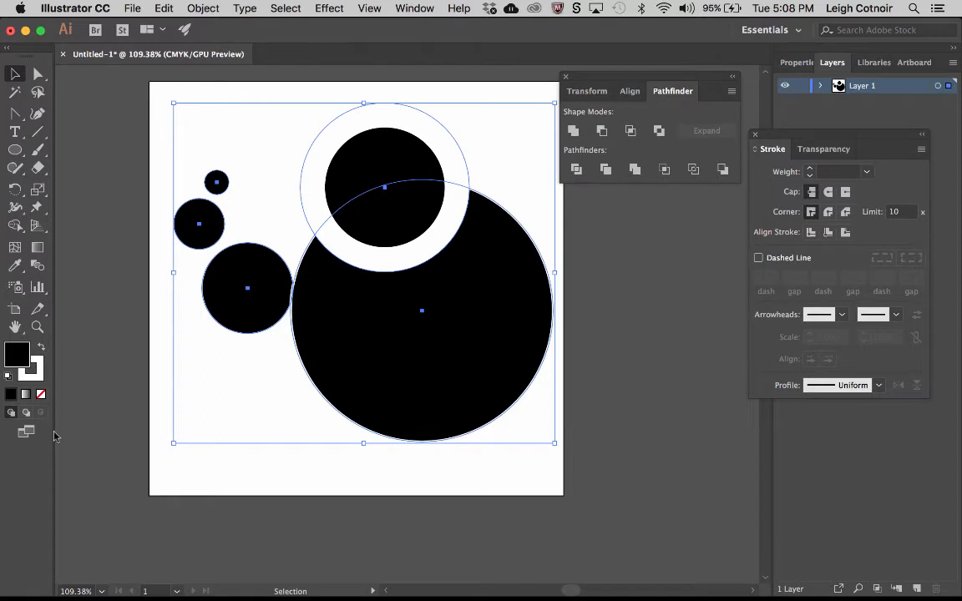
click(35, 365)
click(40, 394)
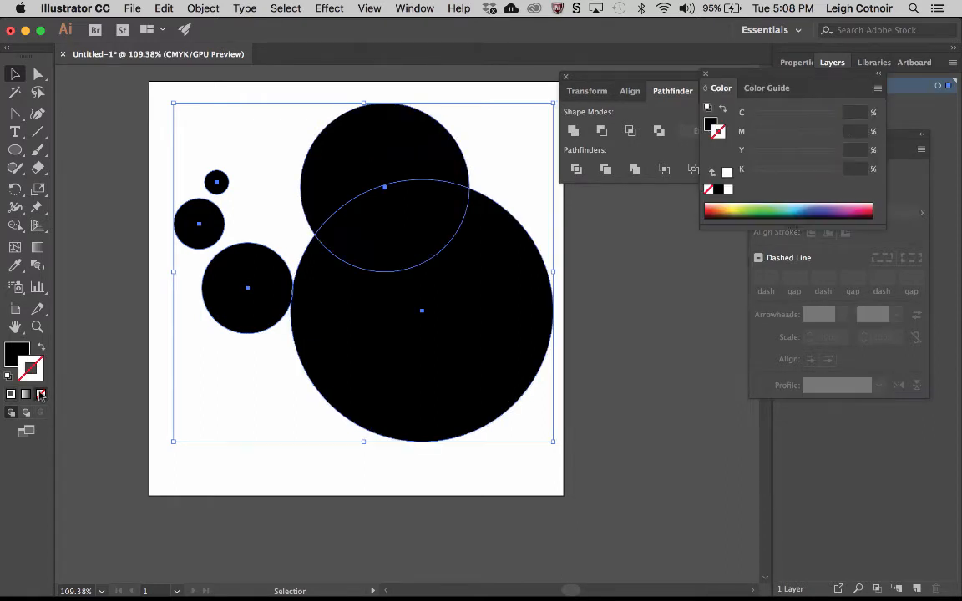
- Reposition the three small circles so each one overlaps the left edge of one of the two large circles
click(221, 152)
drag(259, 322, 298, 354)
drag(200, 221, 294, 144)
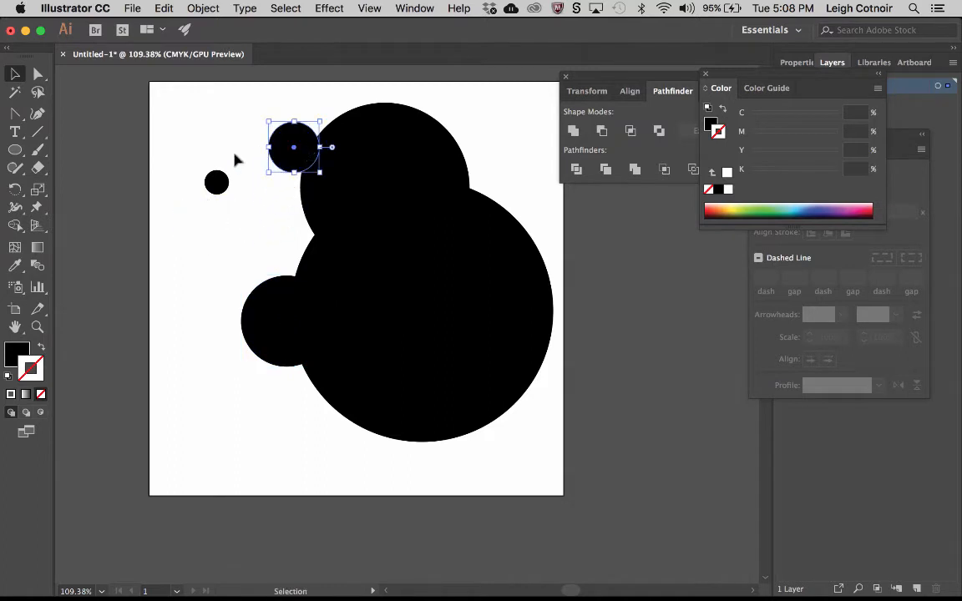
drag(210, 177, 301, 251)
click(181, 234)
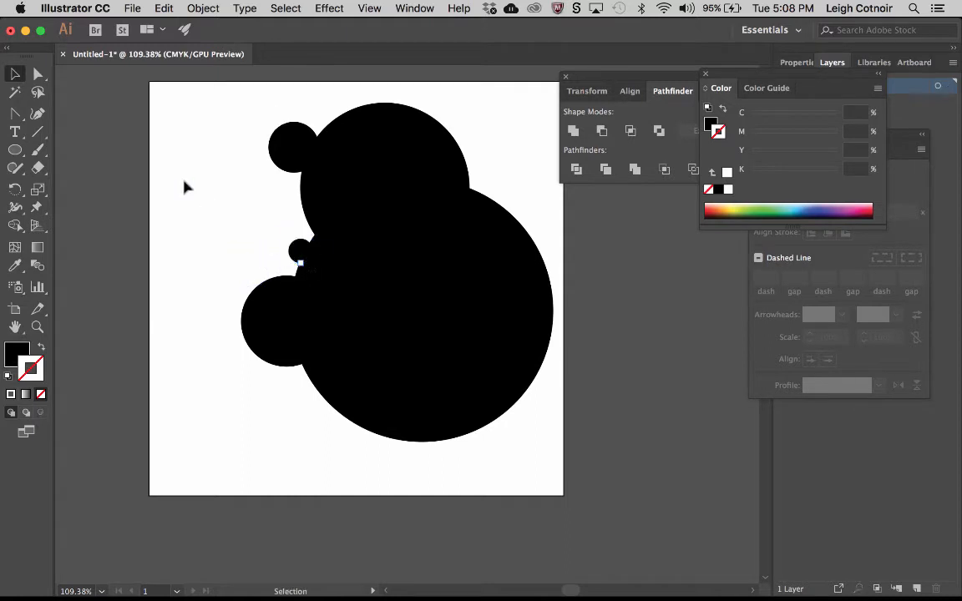
- Select all the strokeless circles and try the Unite and Minus Front shape modes, undoing each one
drag(213, 136, 504, 501)
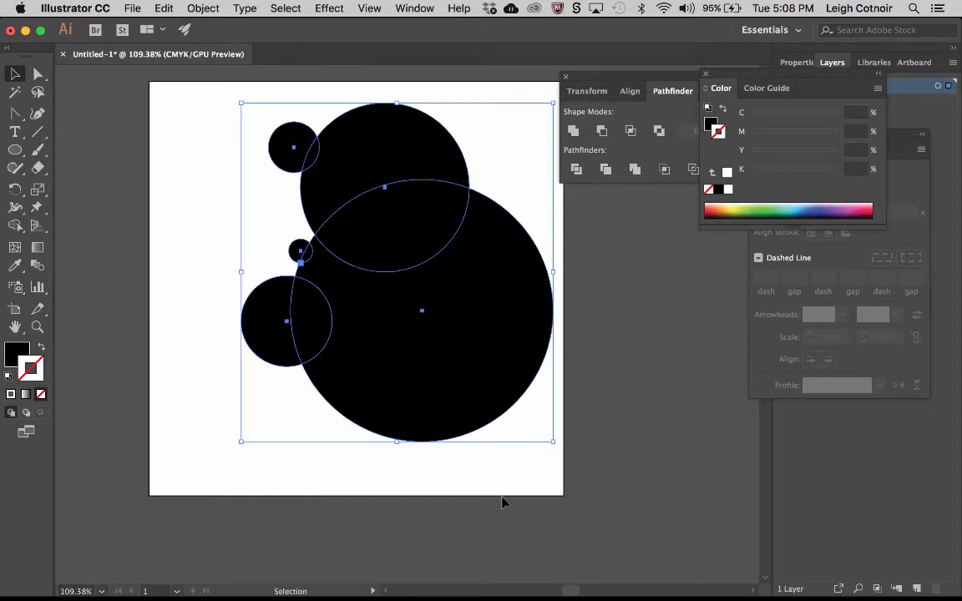
click(573, 131)
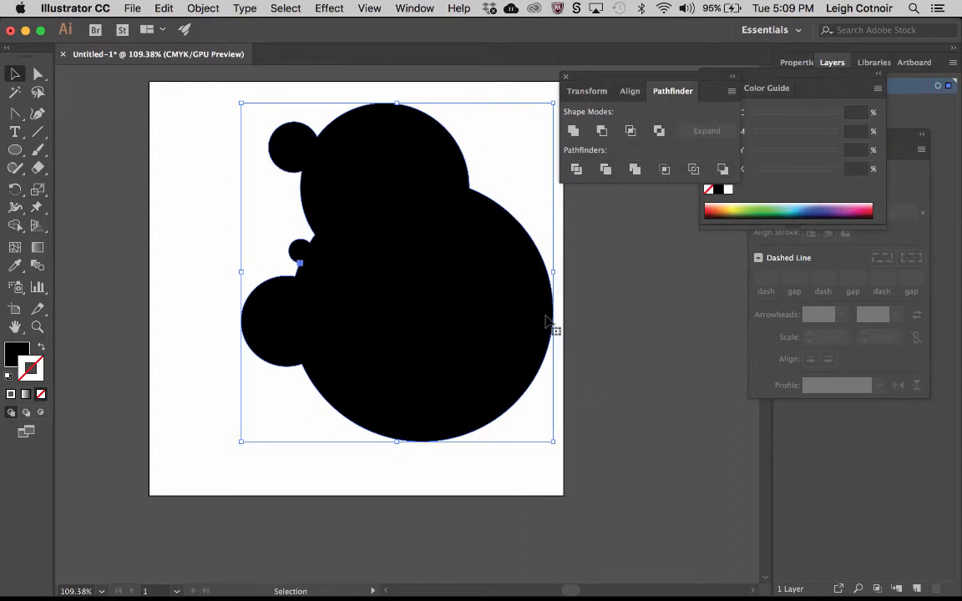
key(super+z)
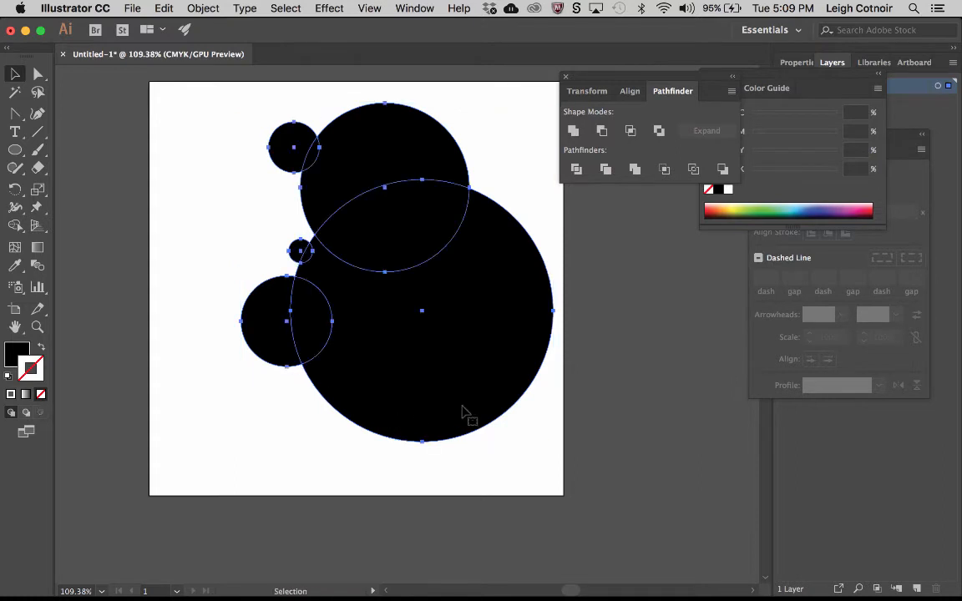
click(602, 131)
key(super+z)
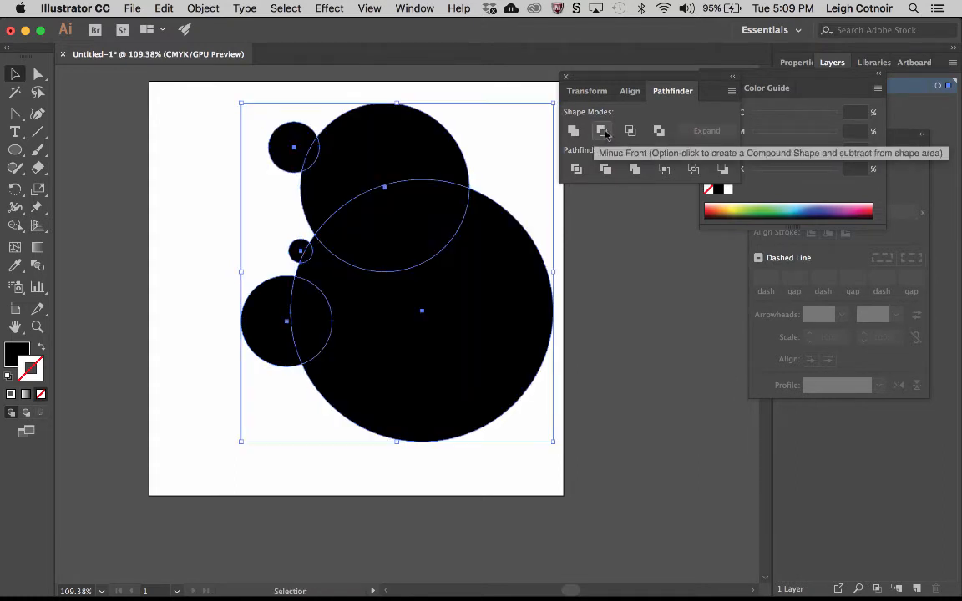
- Try the Intersect and Exclude shape modes on the strokeless circles, restoring the separate overlapping circles
click(630, 131)
click(616, 333)
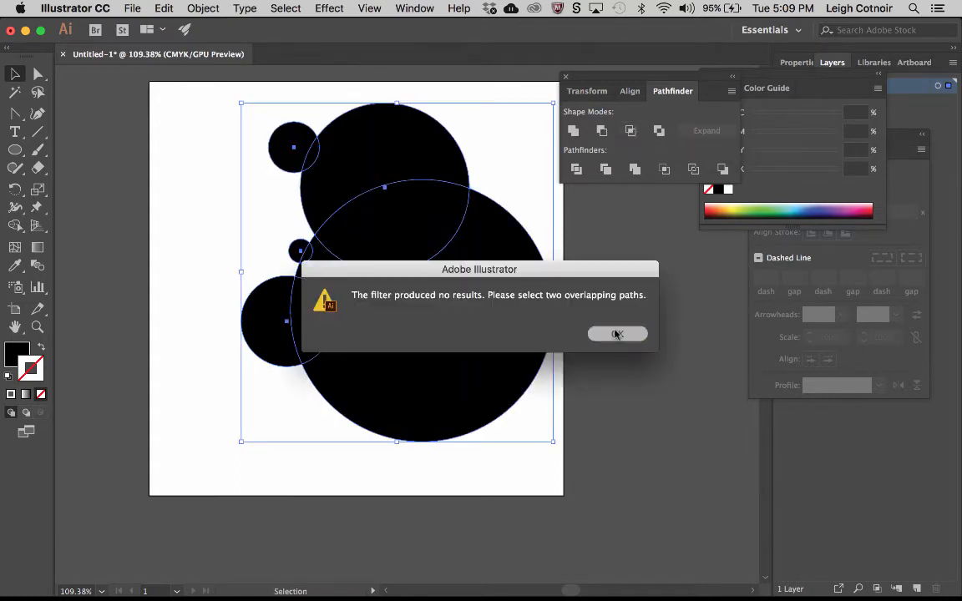
click(659, 130)
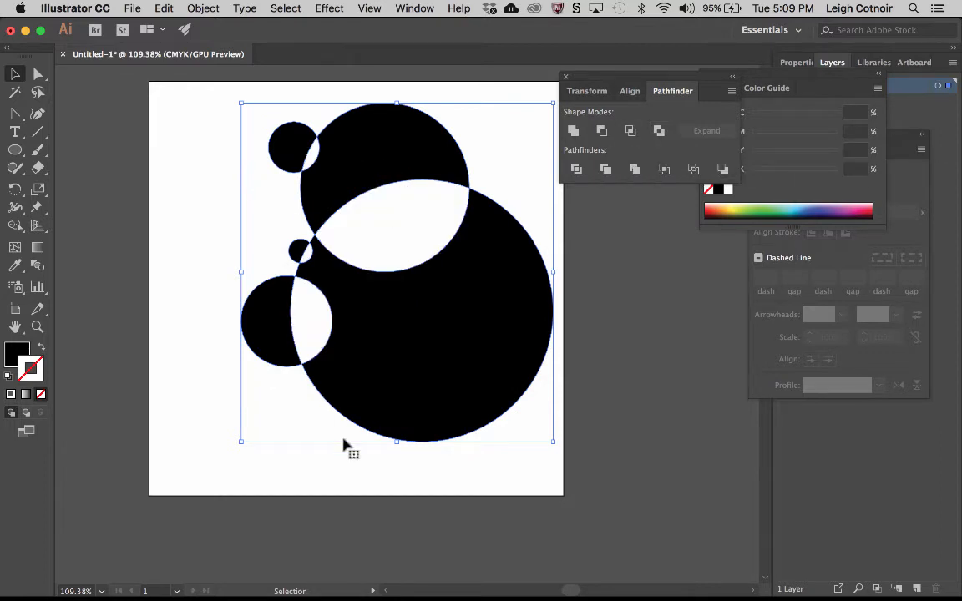
click(192, 163)
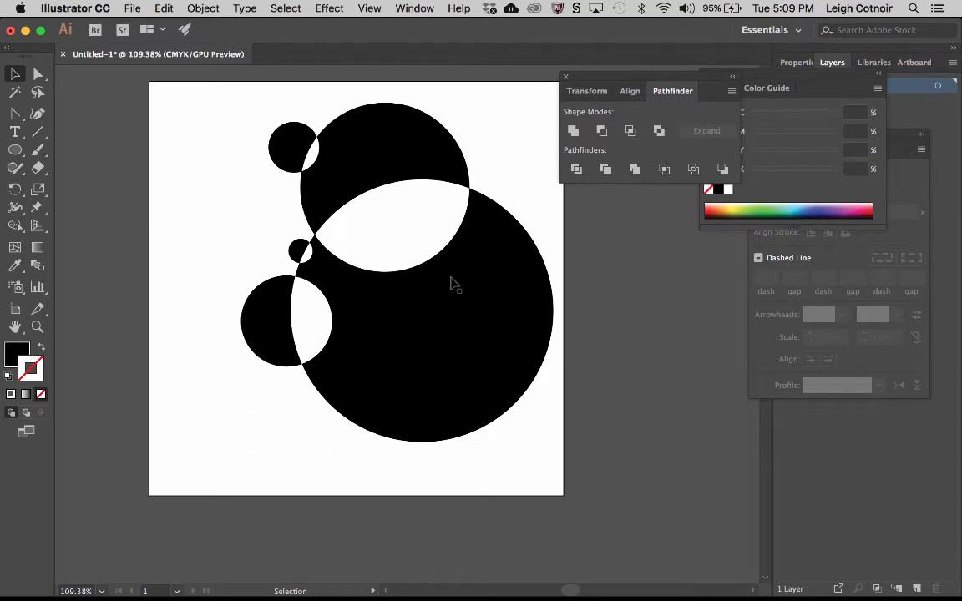
drag(217, 98, 512, 469)
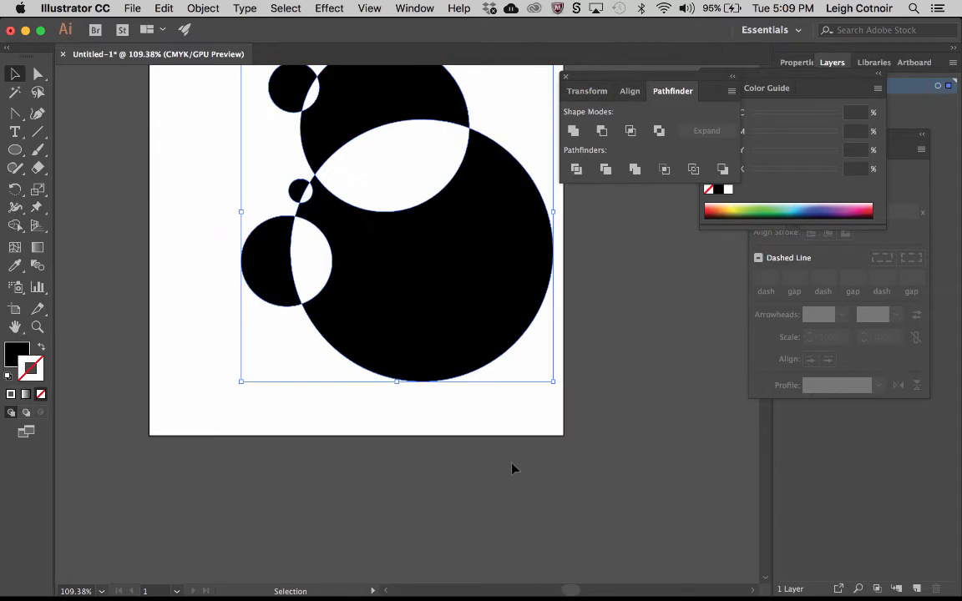
scroll(482, 409, up, 3)
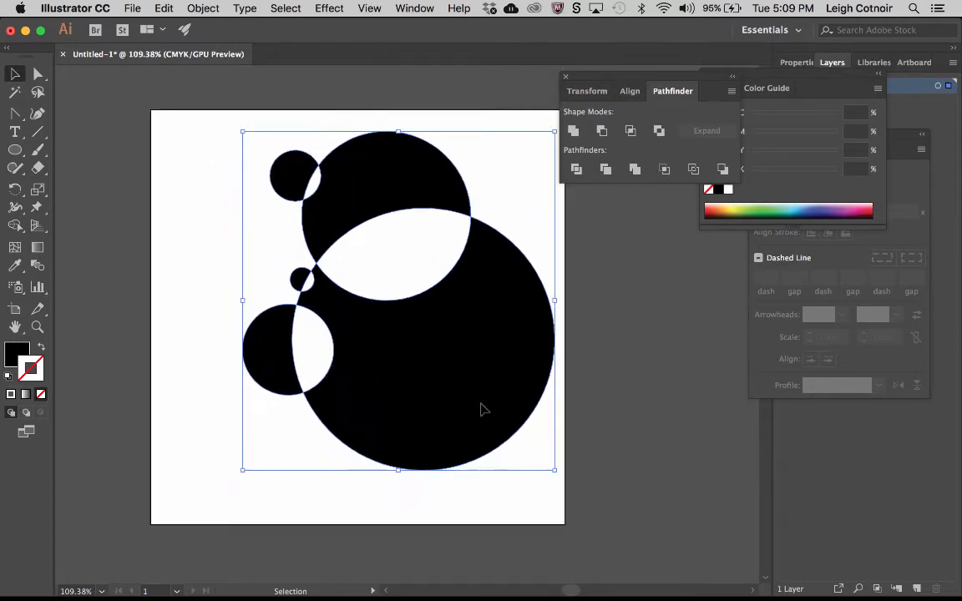
key(super+z)
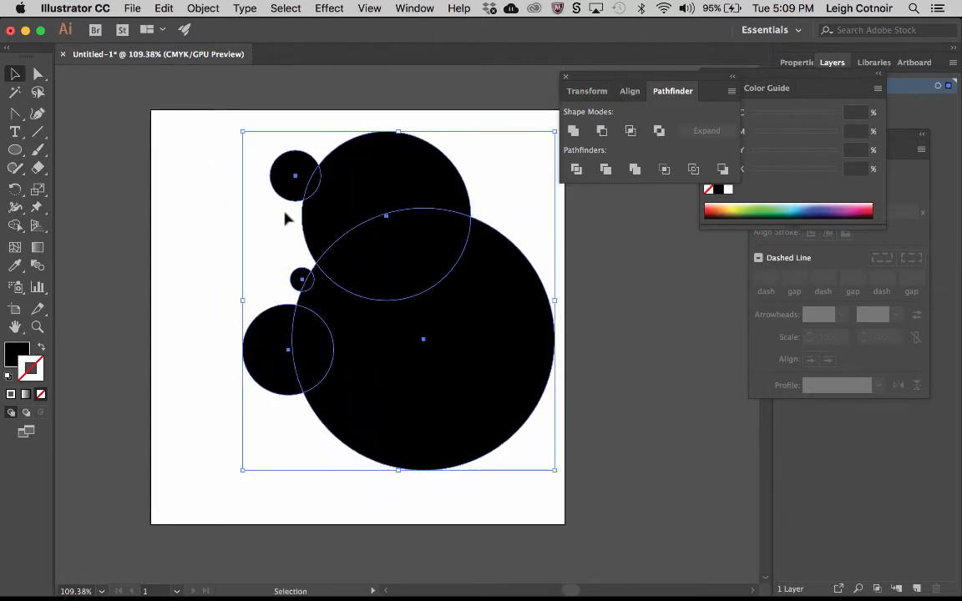
- Move the five circles off the artboard's right side and place point text reading "L" in the artboard's upper-left area
drag(353, 177, 707, 242)
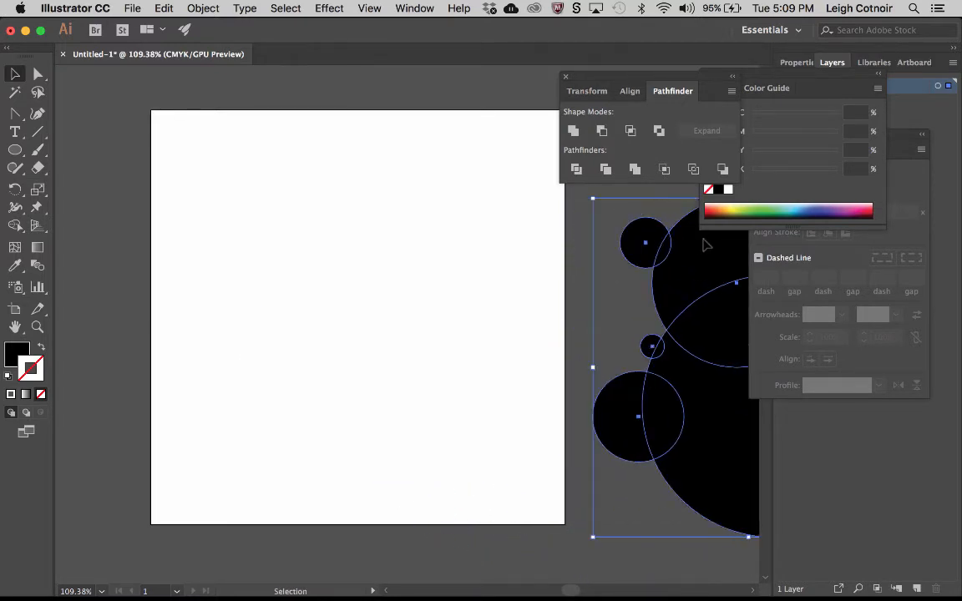
click(221, 259)
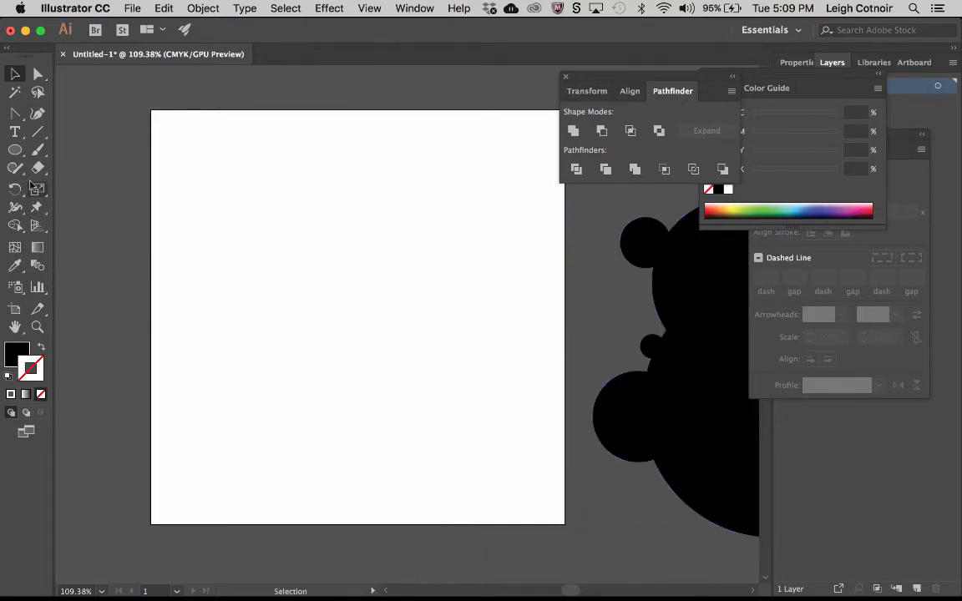
click(15, 131)
click(204, 222)
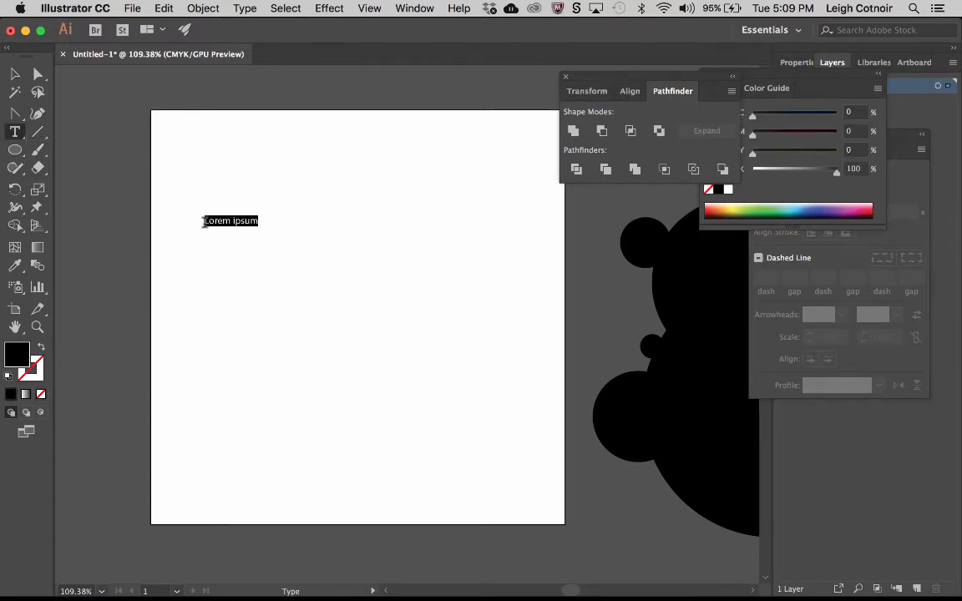
key(BackSpace)
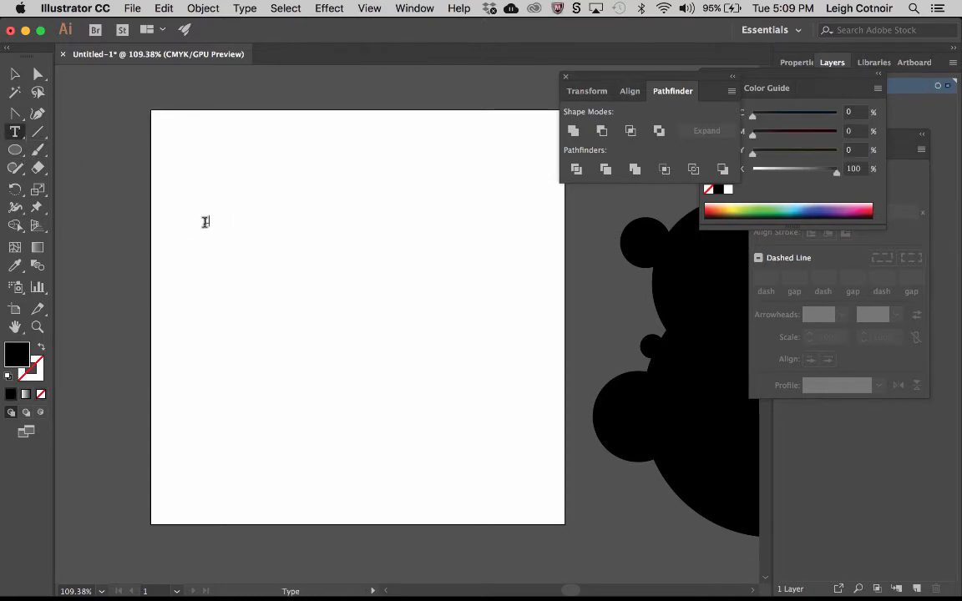
key(Escape)
click(325, 261)
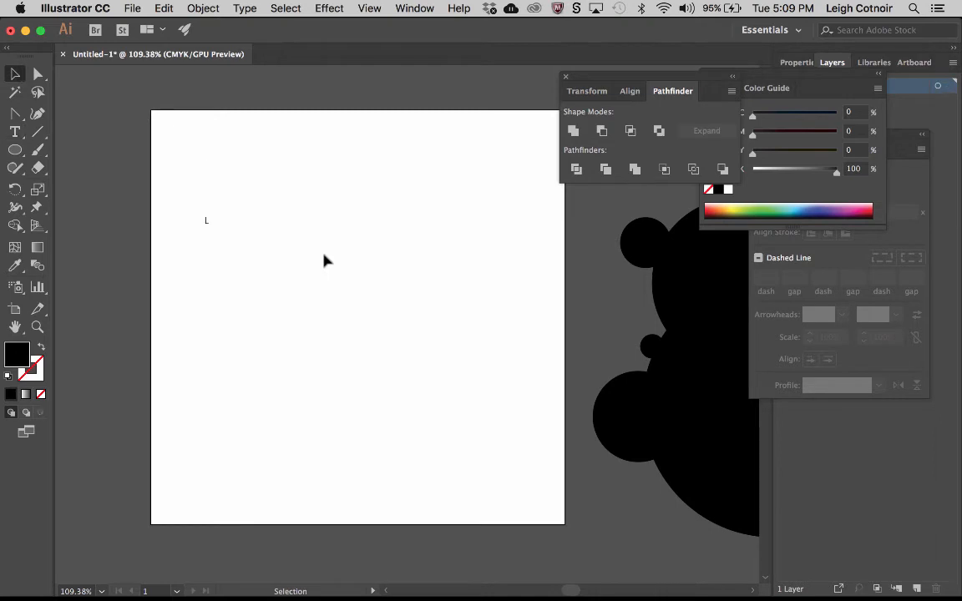
- Add a separate point text reading "C" below and to the right of the "L"
click(15, 132)
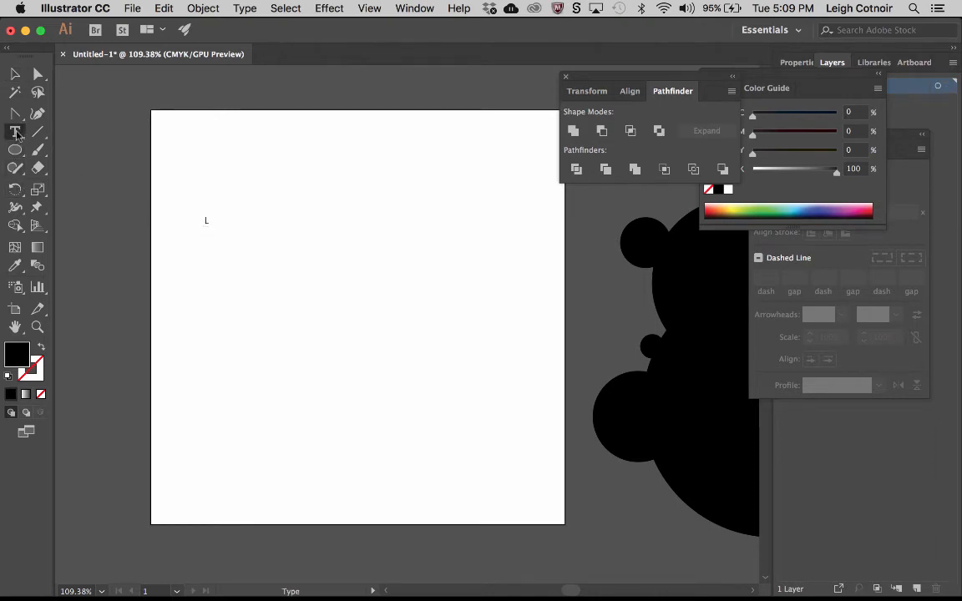
click(273, 289)
key(BackSpace)
click(15, 75)
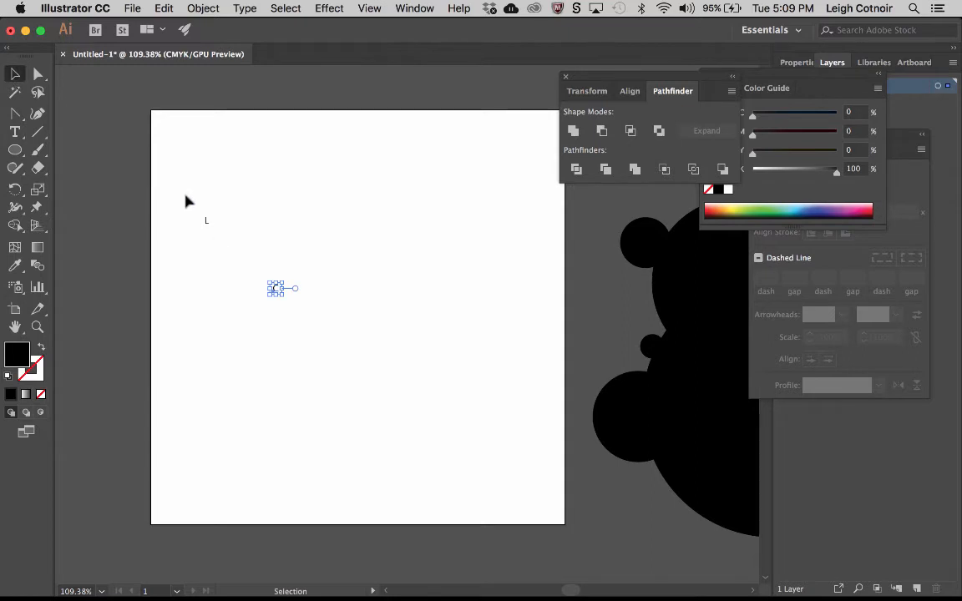
- Select both text letters and set their font to Garamond using the Character settings
drag(187, 202, 387, 410)
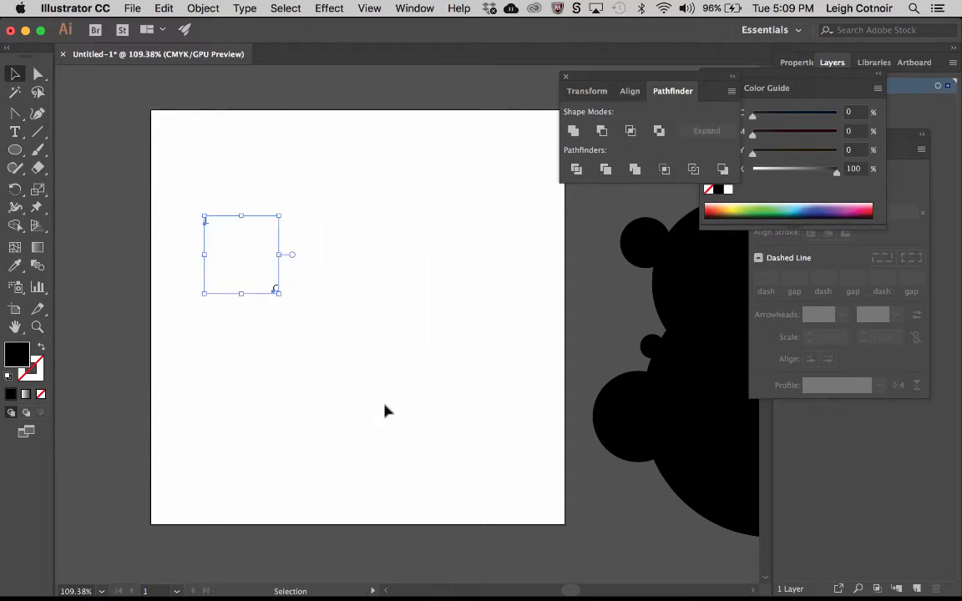
click(410, 8)
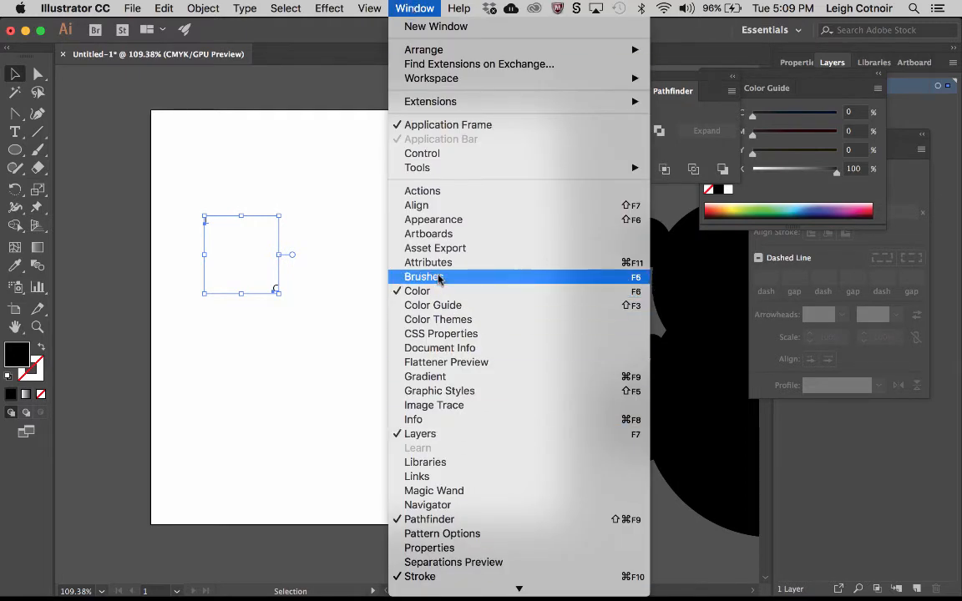
click(344, 149)
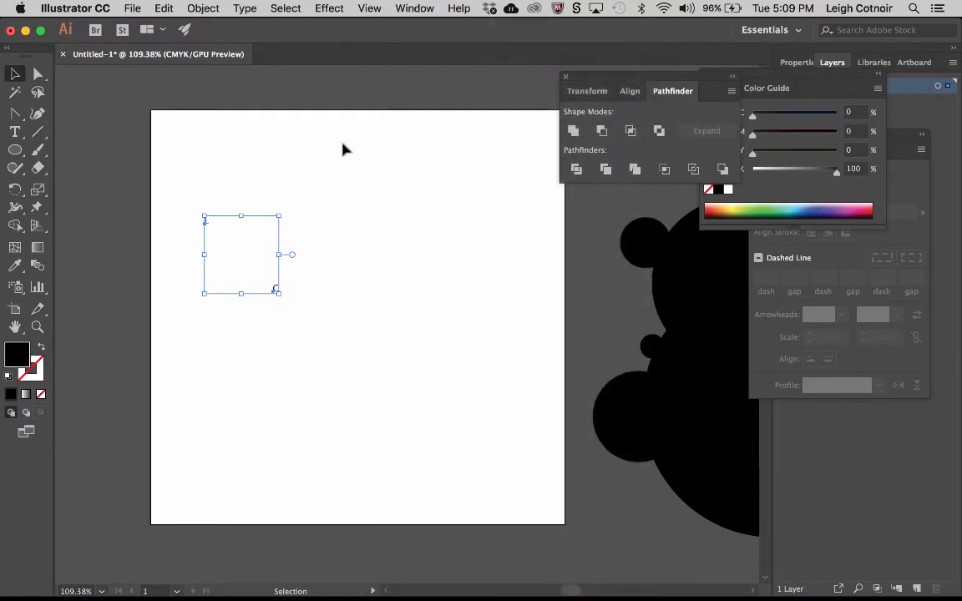
key(super+t)
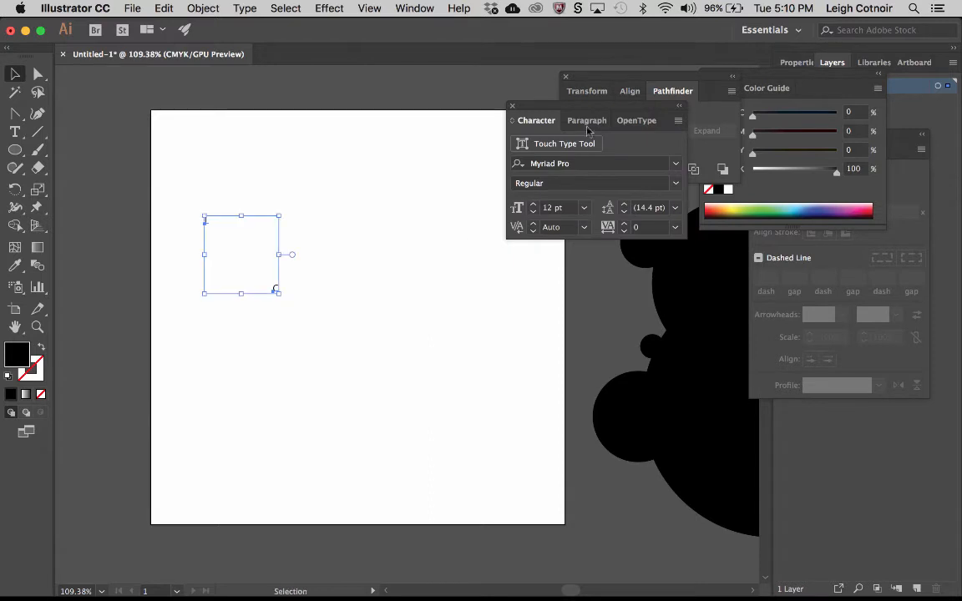
drag(564, 107, 467, 58)
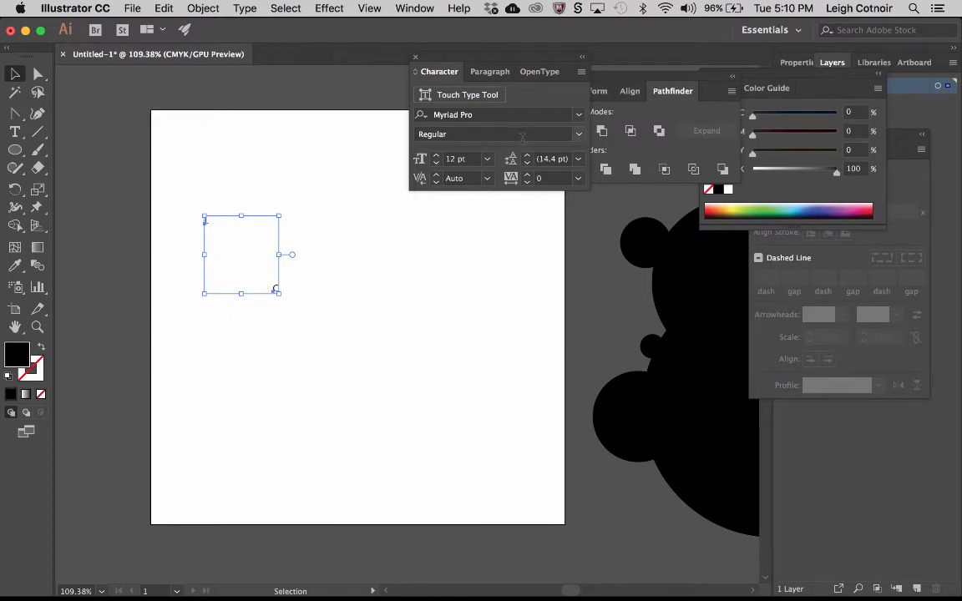
click(579, 116)
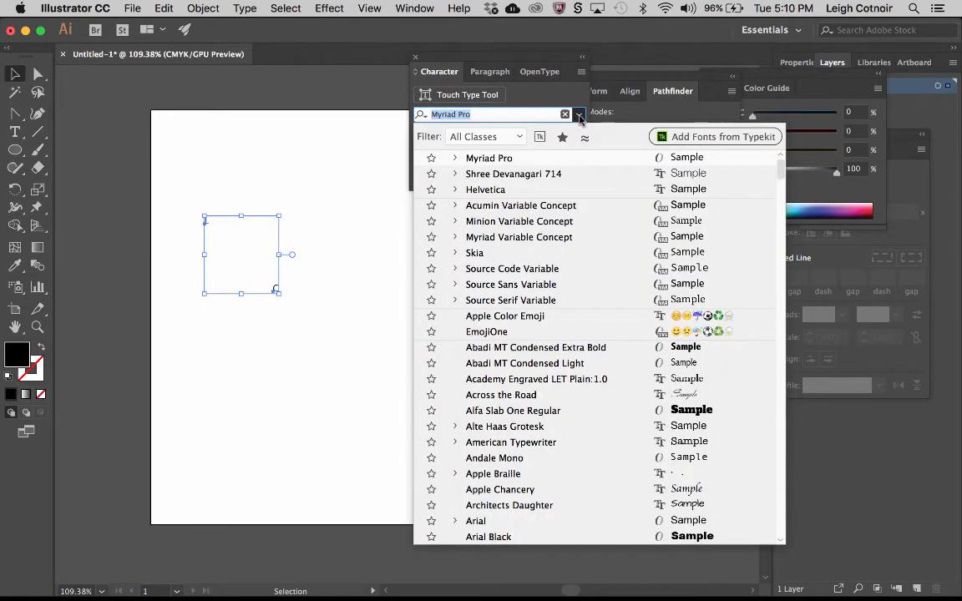
text(gar)
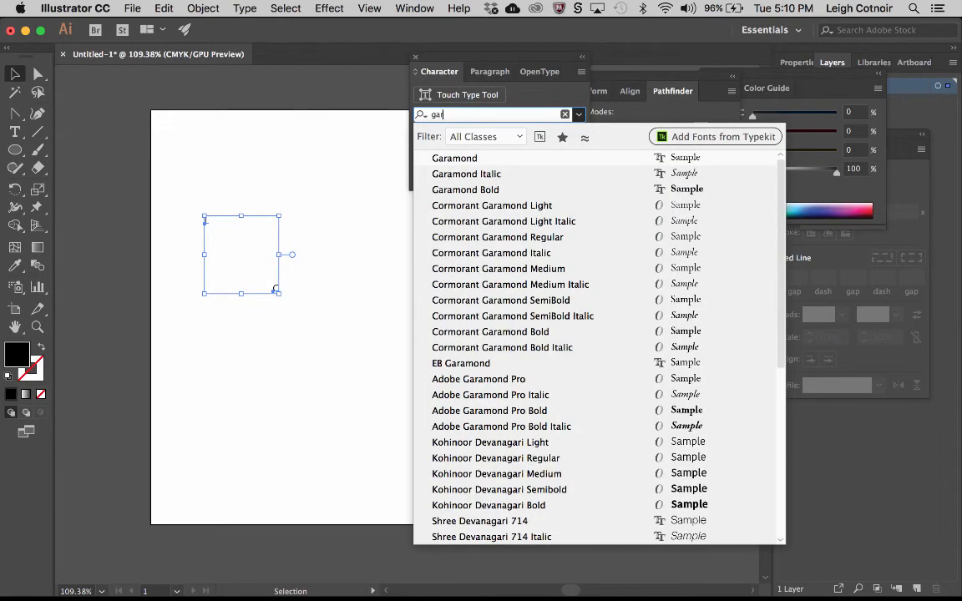
click(465, 159)
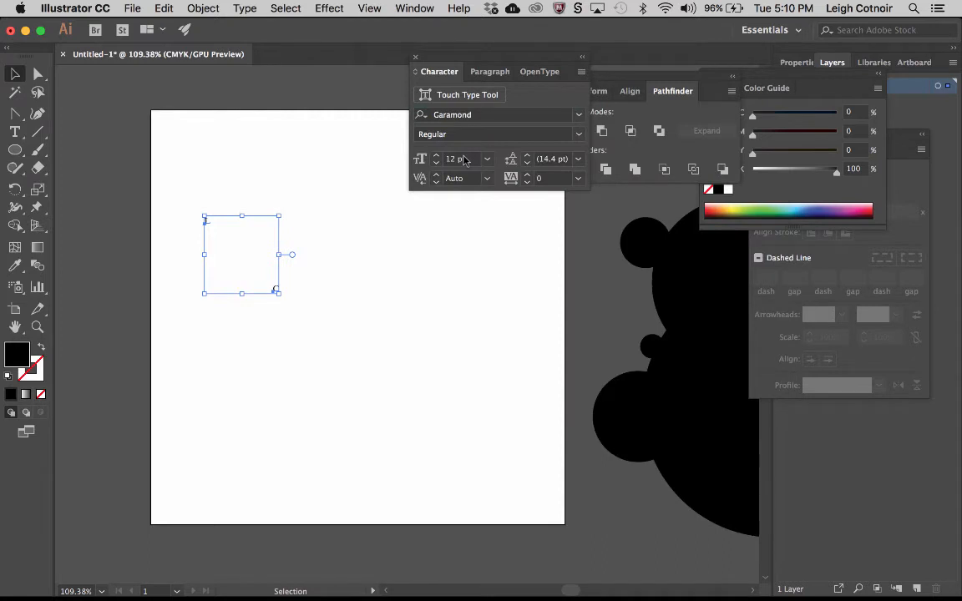
- Enlarge the "L" and "C" to a font size of 200 pt and deselect them
click(490, 160)
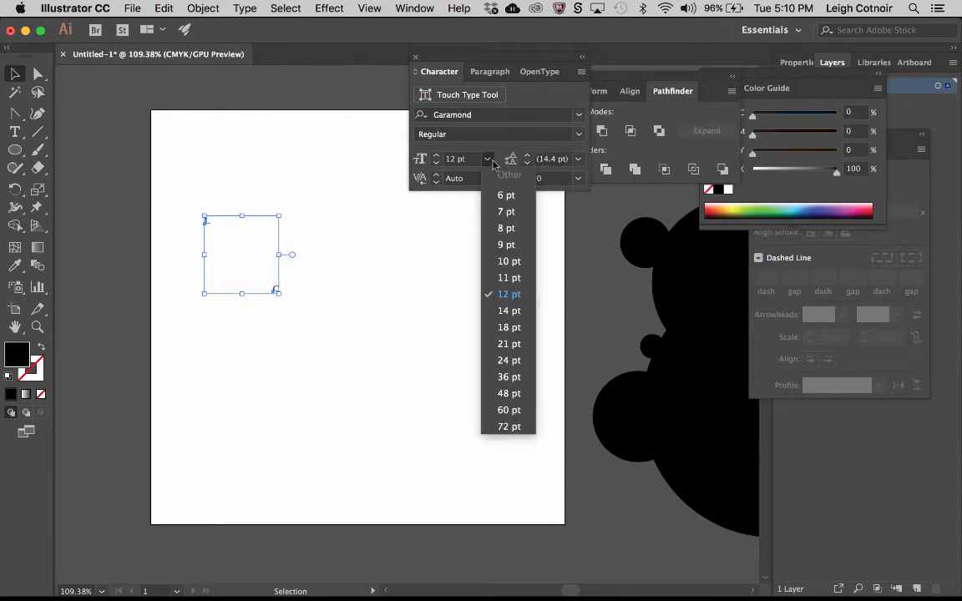
click(515, 428)
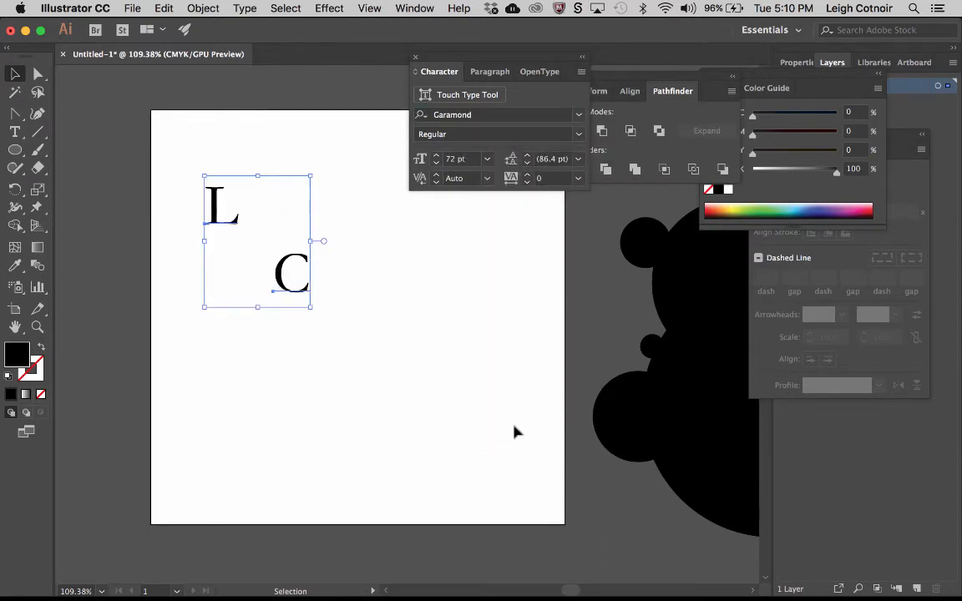
click(451, 158)
double_click(452, 159)
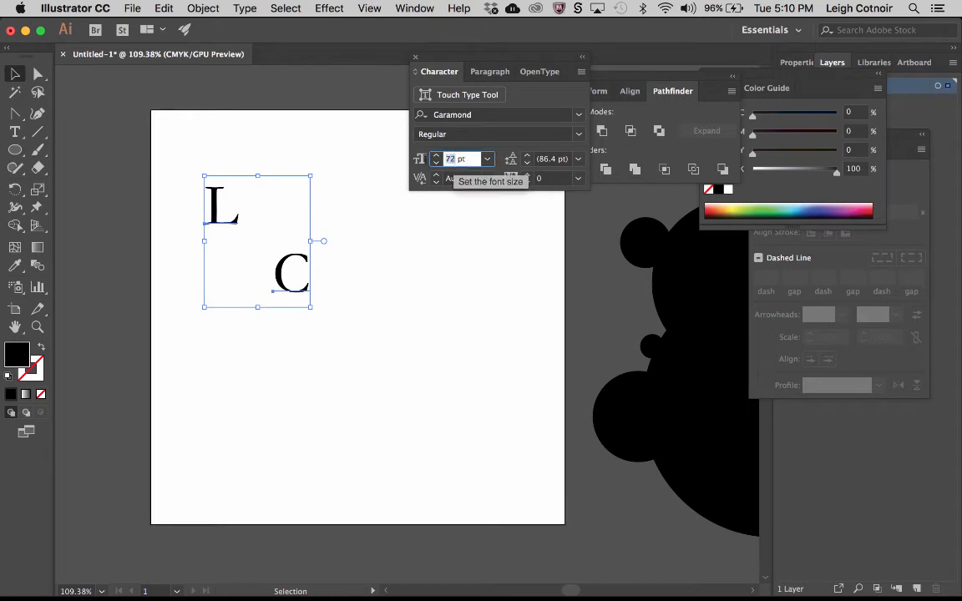
text(200)
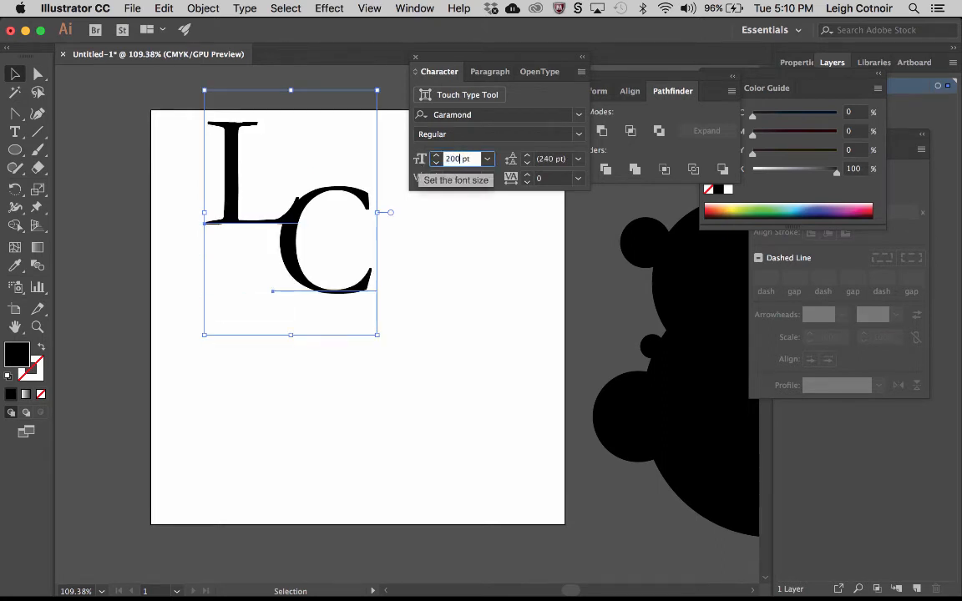
key(Return)
click(419, 271)
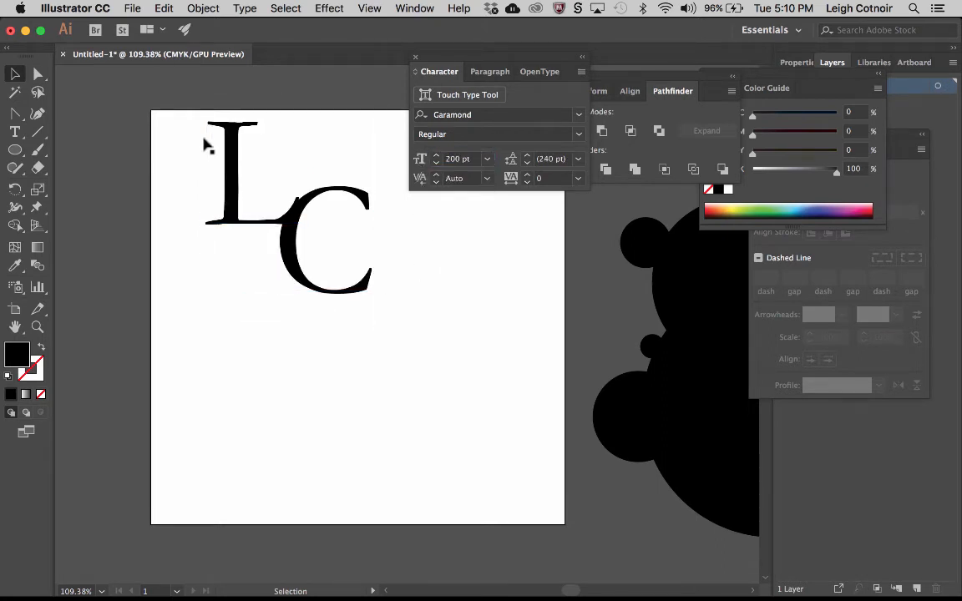
- Move both letters together down toward the middle of the artboard
drag(177, 119, 213, 146)
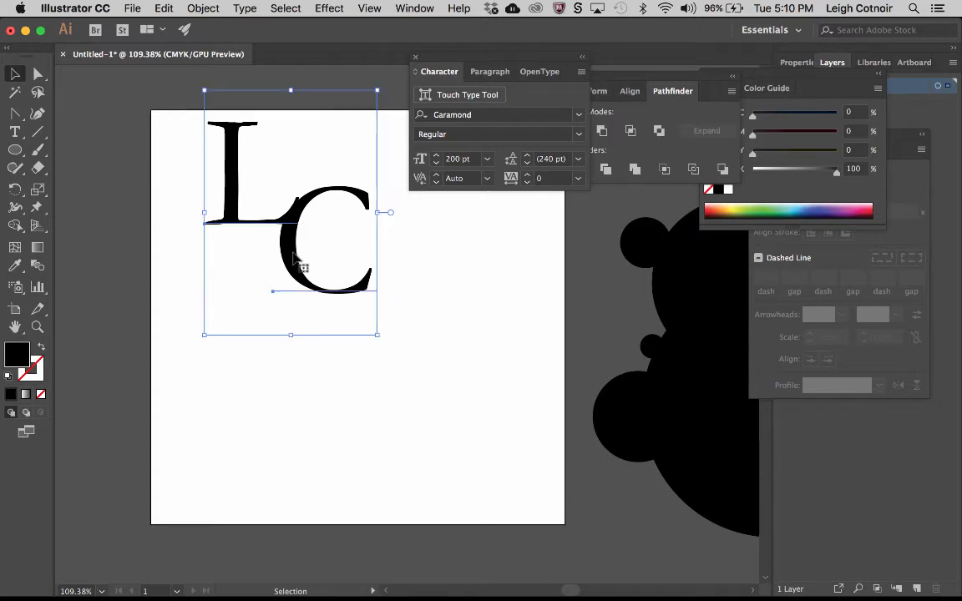
drag(269, 242, 282, 344)
drag(242, 304, 242, 306)
click(307, 114)
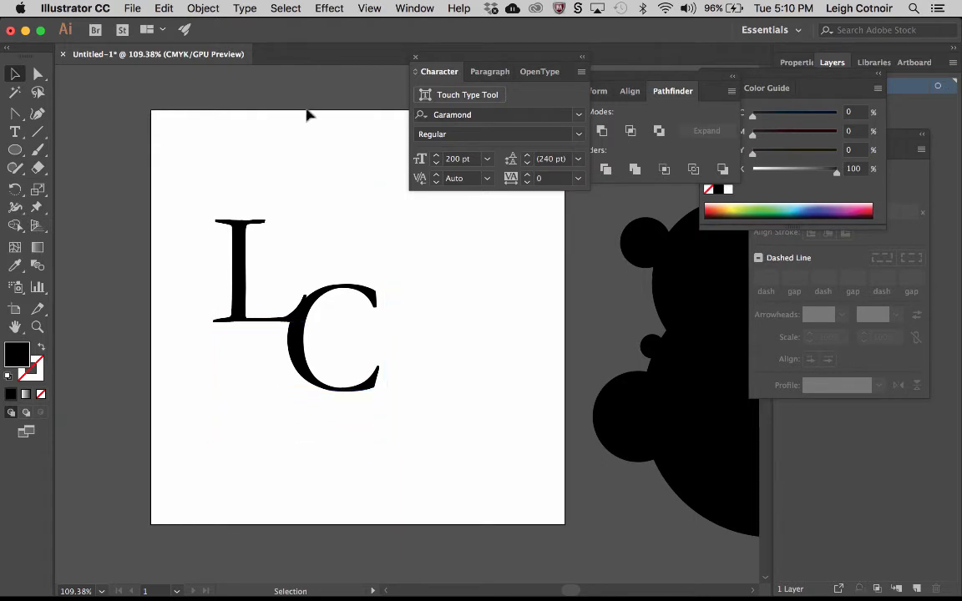
- Try repositioning the "L" against the "C" by nudging it down and left, and moving it back up and right
click(247, 242)
key(Down)
key(Down)
key(Down)
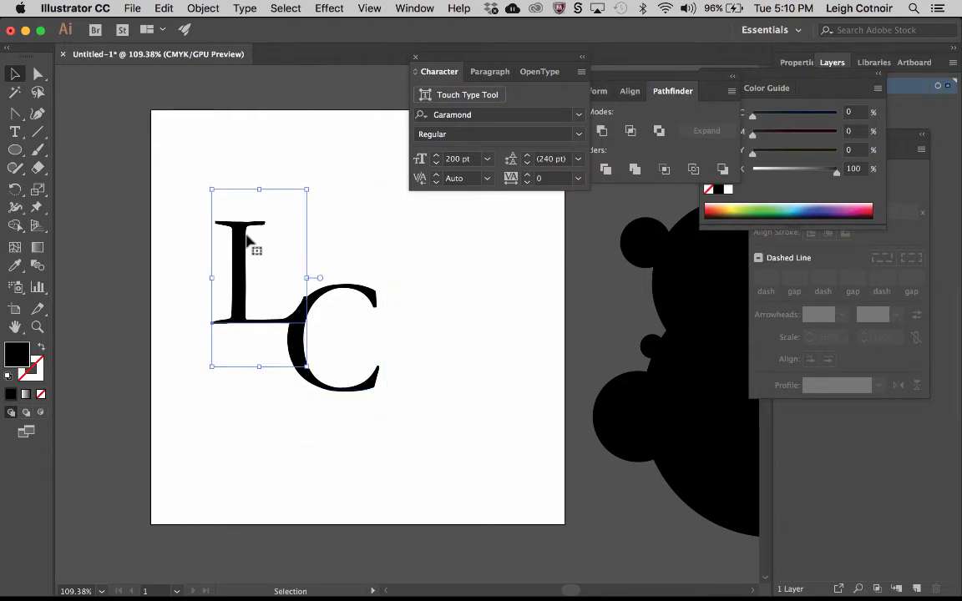
key(Left)
key(Left)
key(Down)
key(Down)
key(Down)
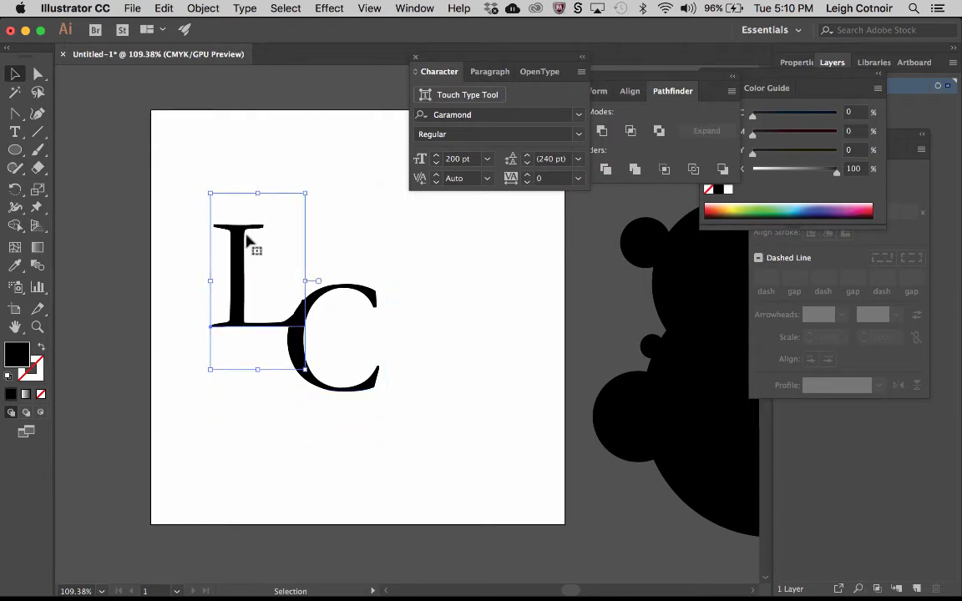
key(Left)
key(Left)
key(Down)
key(Down)
key(Down)
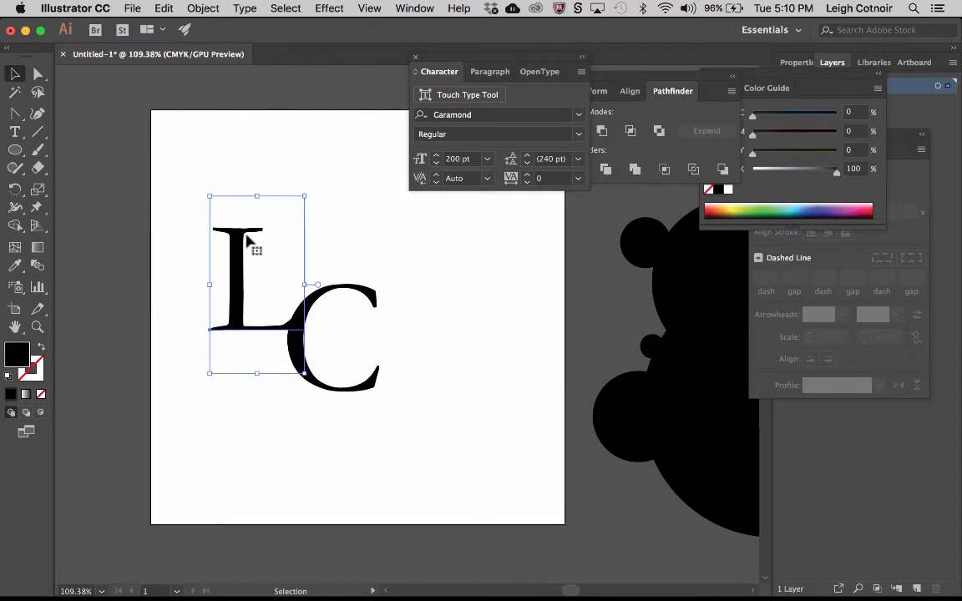
key(Left)
key(Left)
click(365, 200)
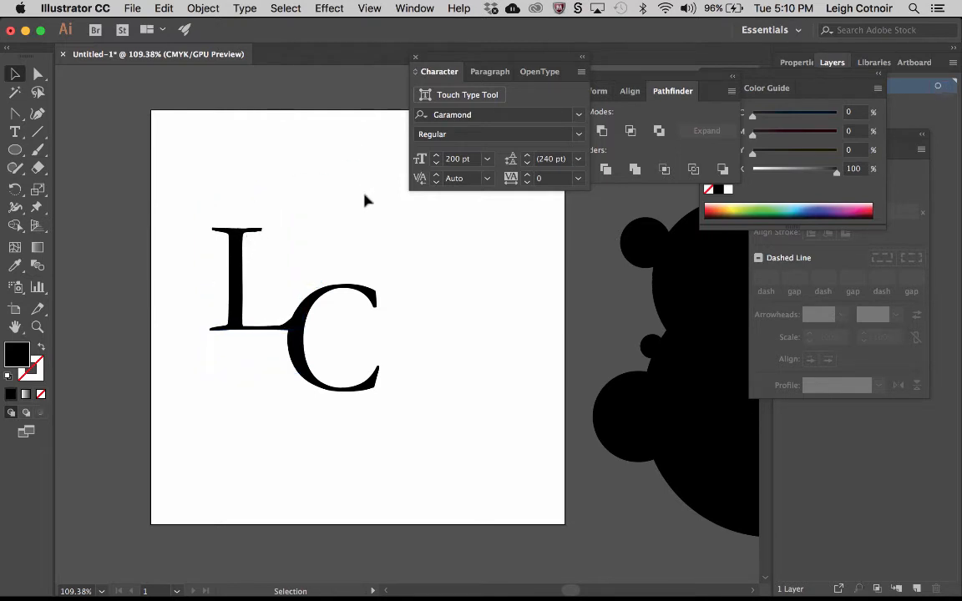
drag(246, 311, 240, 285)
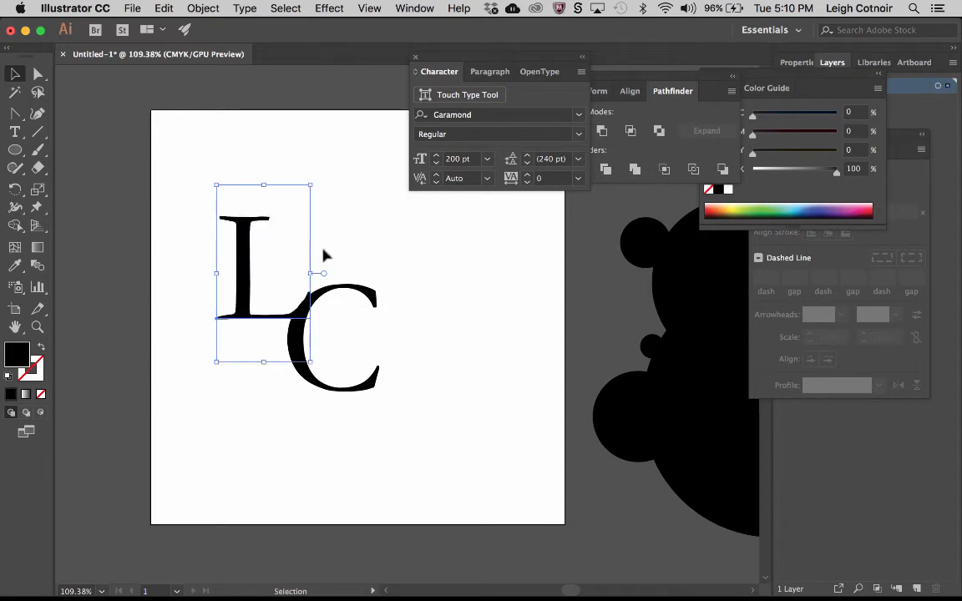
click(329, 265)
- Undo the separate position changes of the "L" and leave both letters deselected
key(super+z)
key(super+z)
key(super+z)
key(super+z)
key(super+z)
key(super+z)
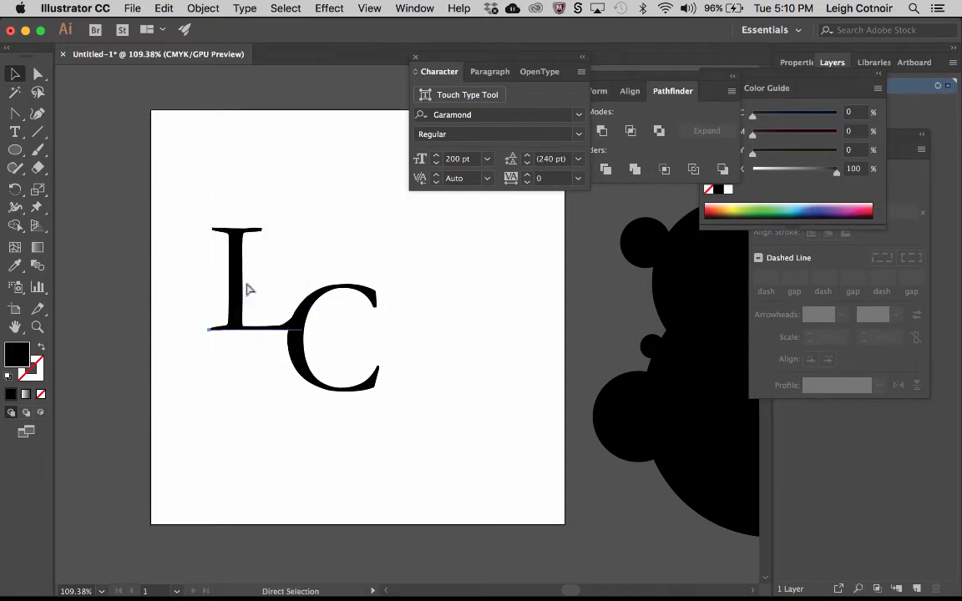
key(super+z)
key(super+z)
key(super+z)
key(super+z)
key(super+z)
key(super+z)
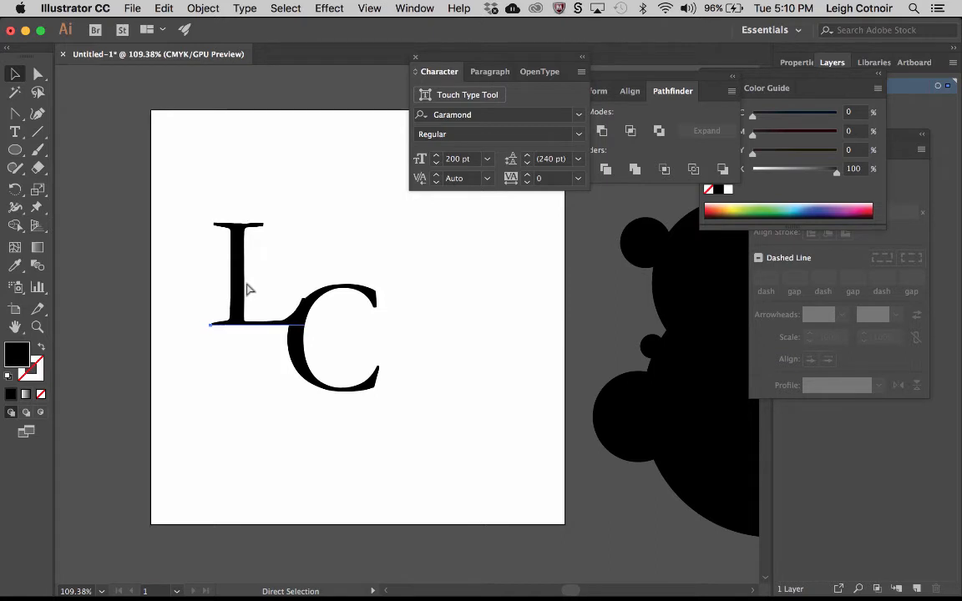
key(super+z)
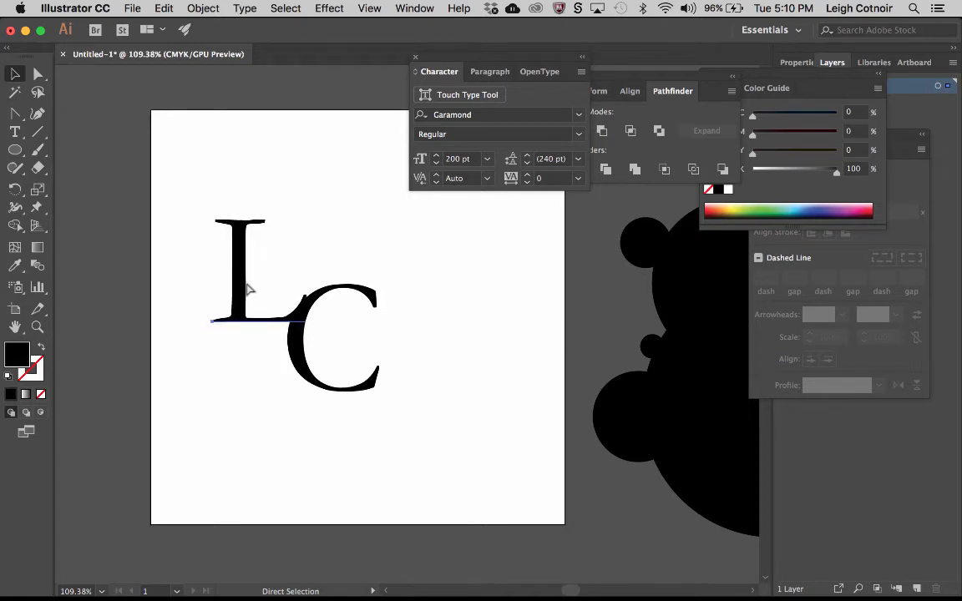
key(super+z)
click(254, 294)
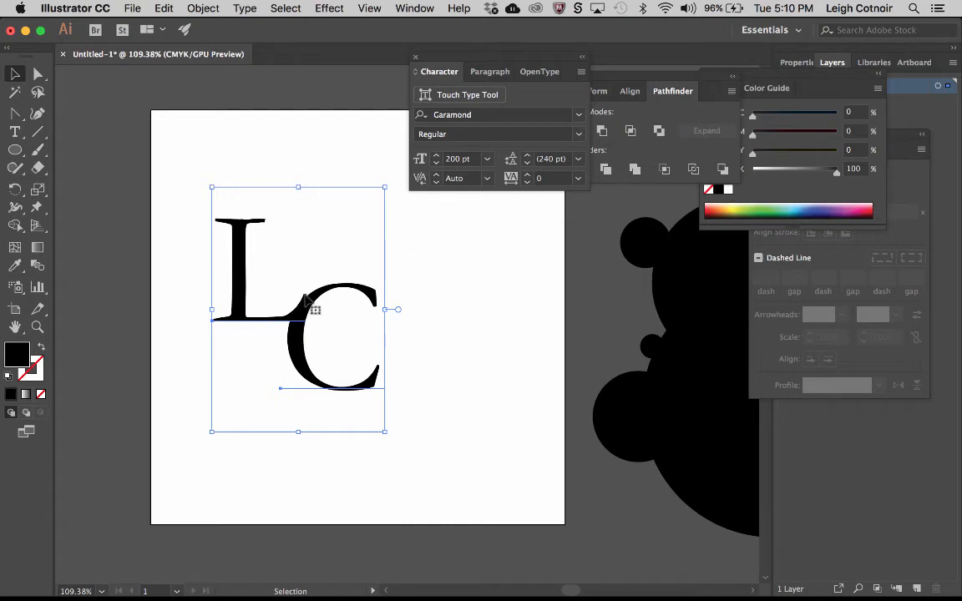
click(326, 178)
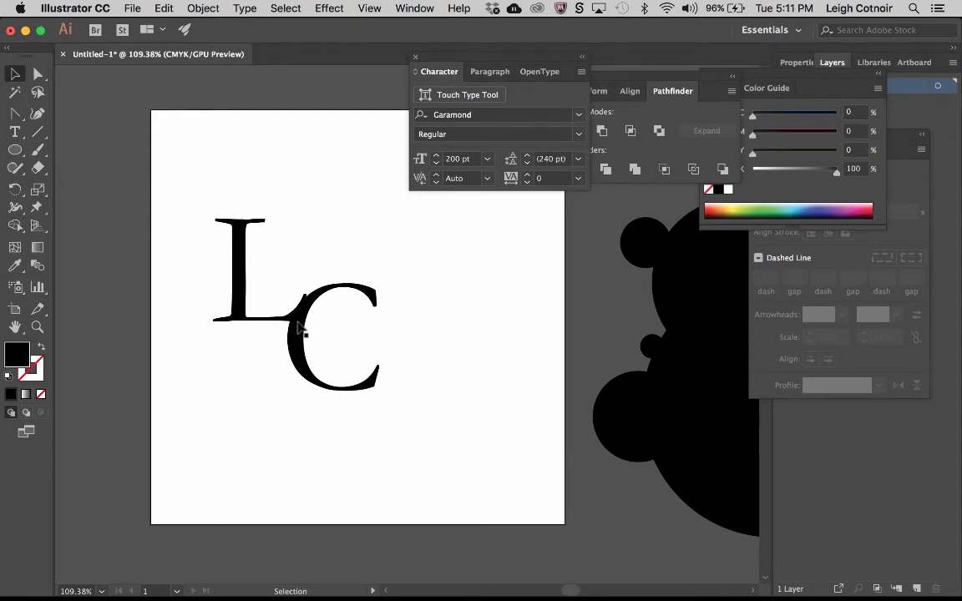
- Select both live text letters and try the Pathfinder Unite shape mode on them
click(229, 227)
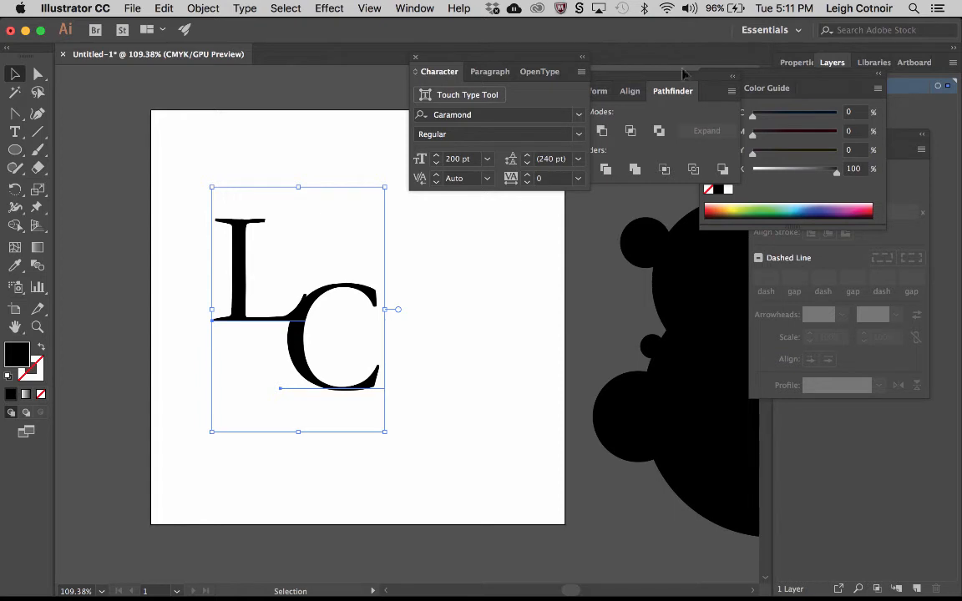
click(616, 77)
click(573, 132)
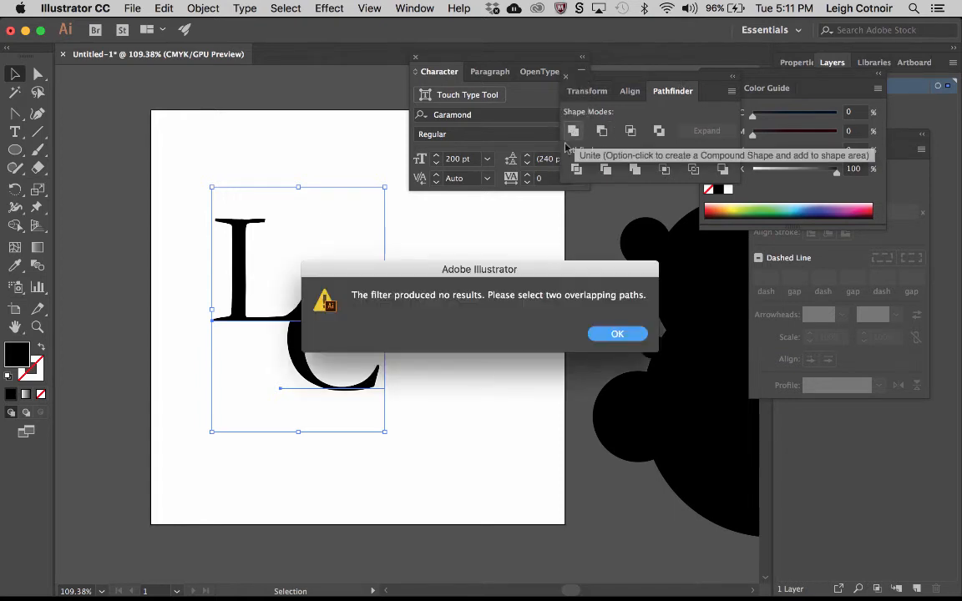
click(618, 335)
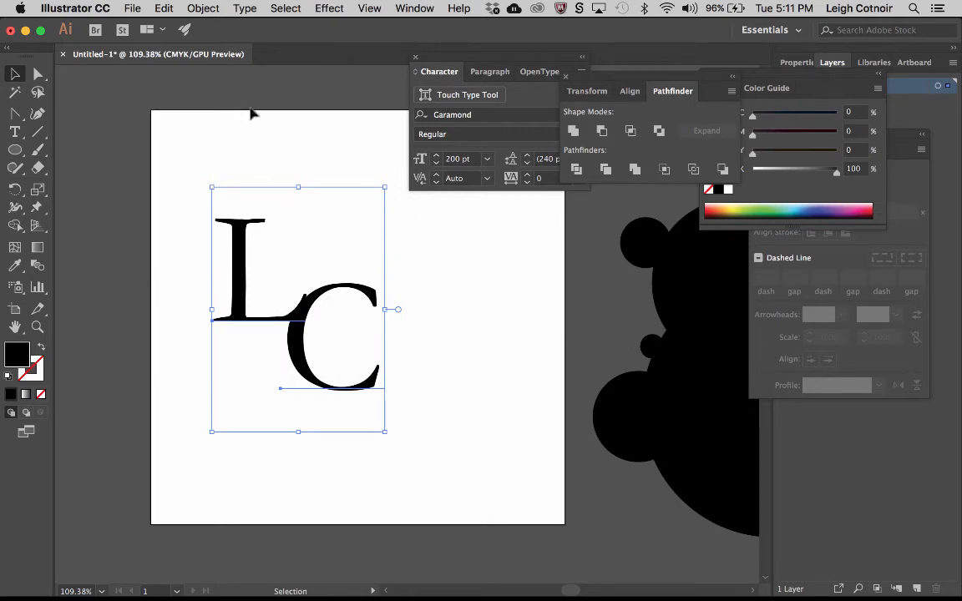
- Convert the selected "L" and "C" text to outlines and ungroup them
click(245, 9)
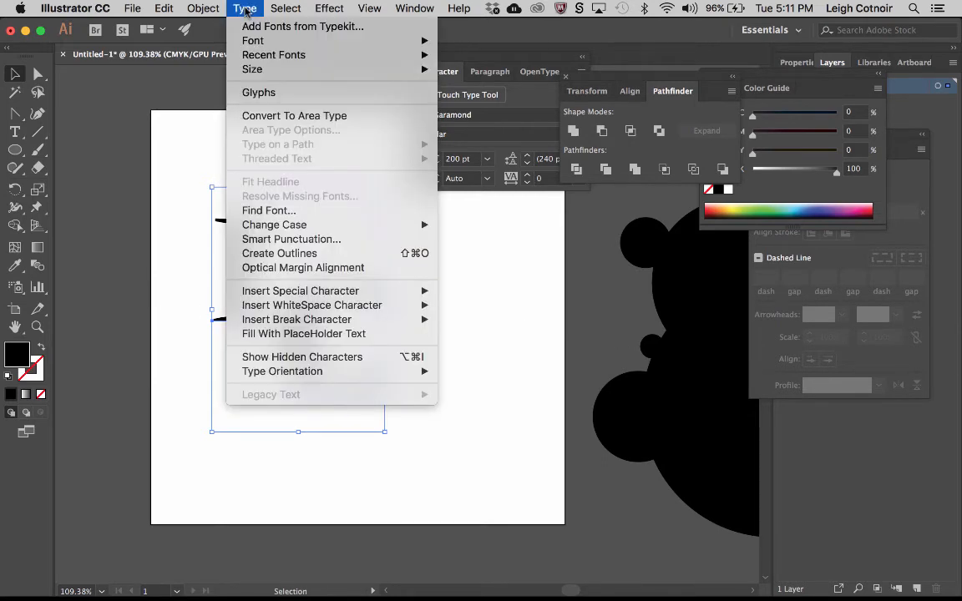
click(279, 253)
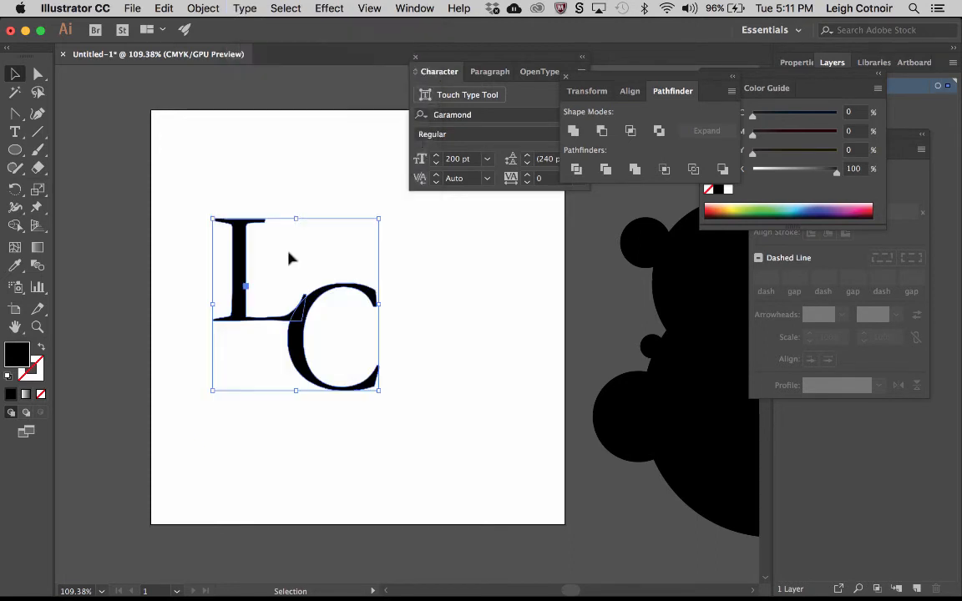
key(super+shift+g)
- Select the outlined "L" and "C" one at a time to check they are separate shapes, and select both together
click(304, 197)
click(252, 279)
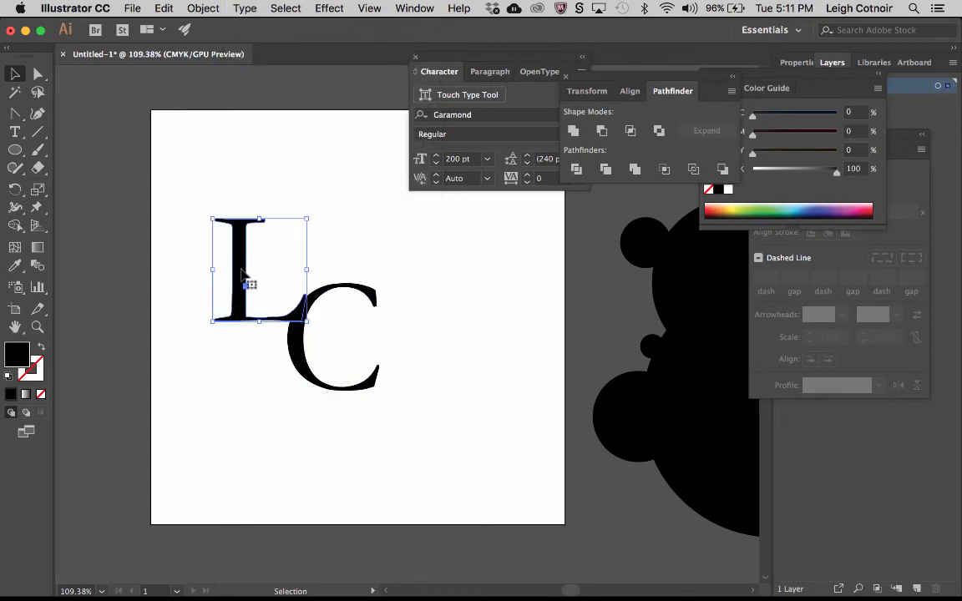
click(297, 361)
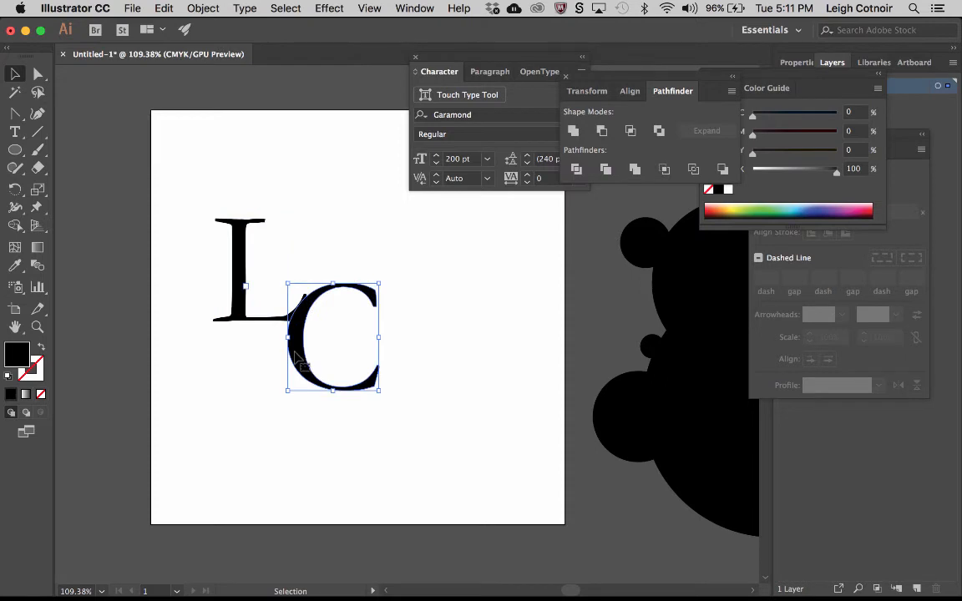
drag(204, 161, 335, 400)
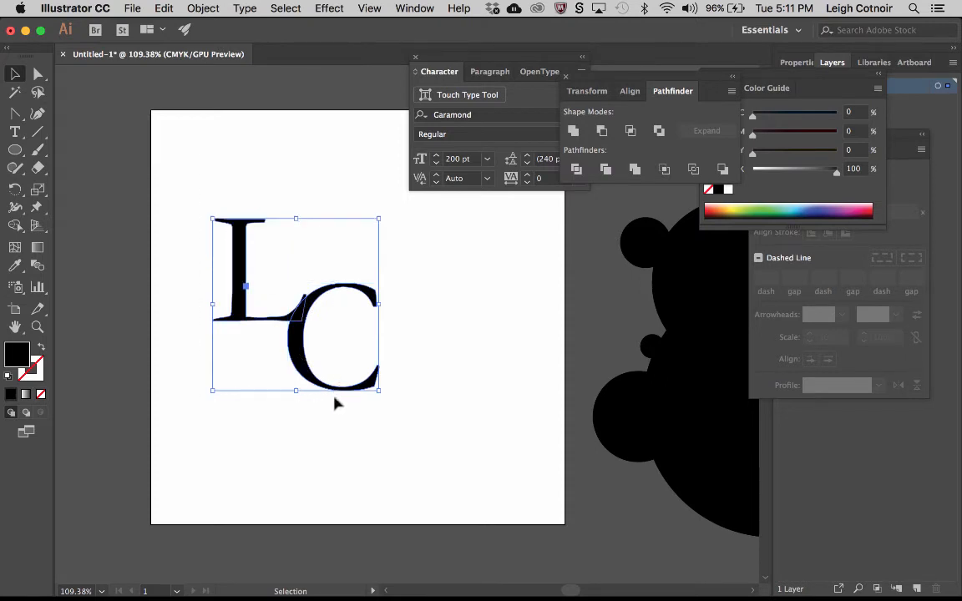
- Duplicate the outlined "L" and "C" pair toward the artboard's lower right, and move the original pair up and left, clear of the copy
drag(297, 359, 476, 473)
drag(226, 203, 369, 404)
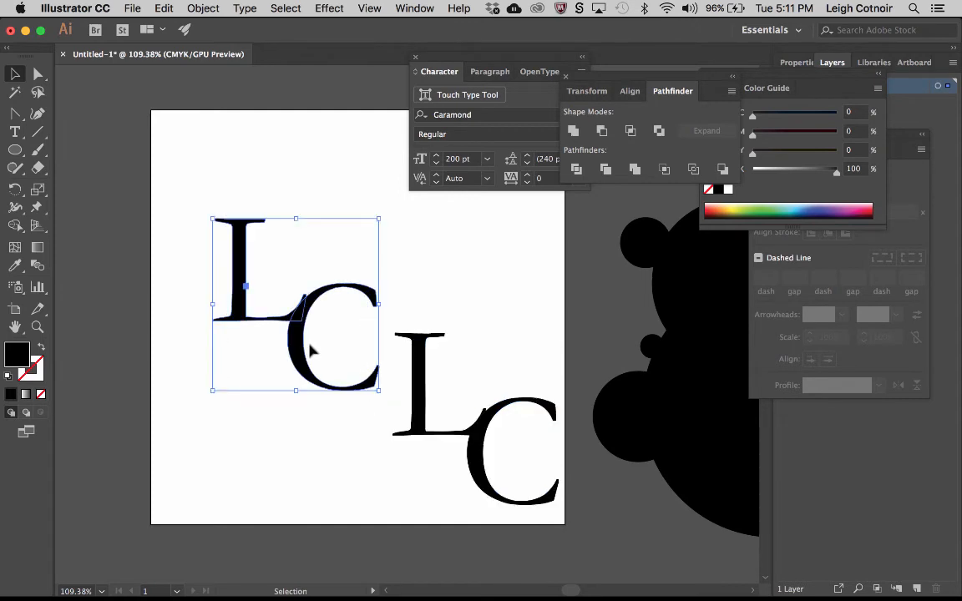
drag(305, 350, 271, 297)
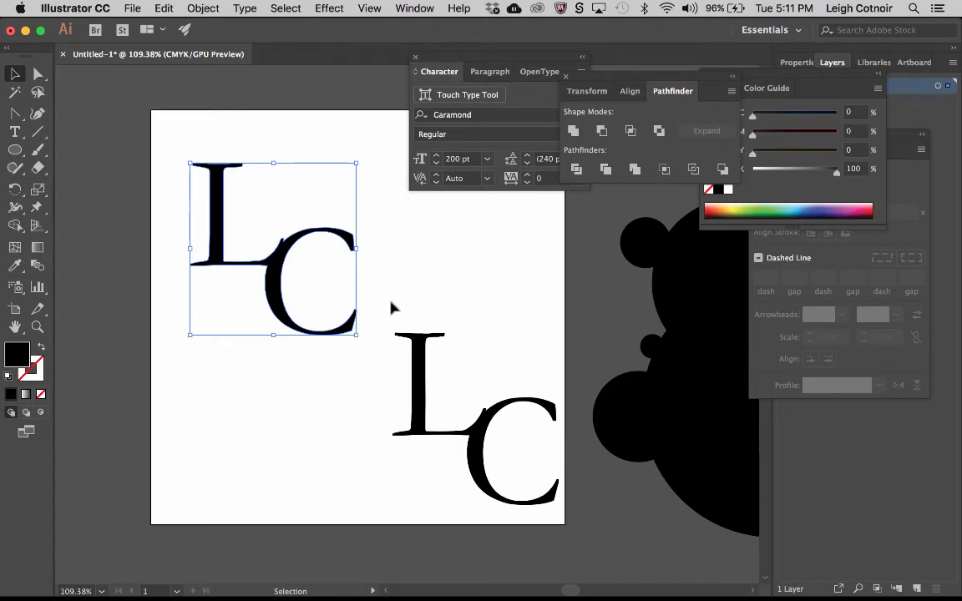
- Try the Pathfinder Minus Front and Intersect shape modes on the upper letter pair, undoing each
click(601, 131)
key(super+z)
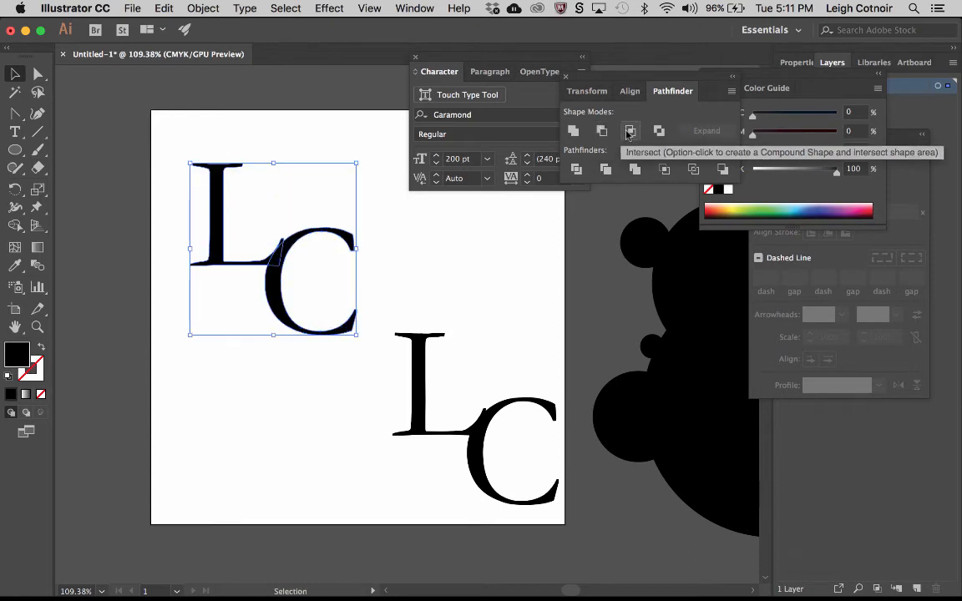
click(631, 131)
key(super+z)
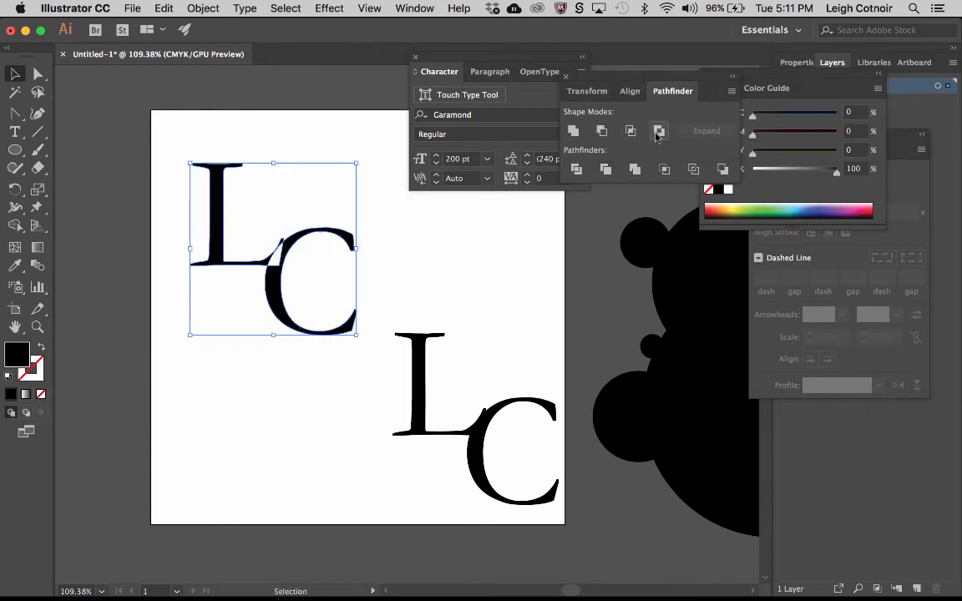
- Apply the Pathfinder Exclude shape mode to the upper "L" and "C", and check how the result selects compared with the copied letters
click(659, 132)
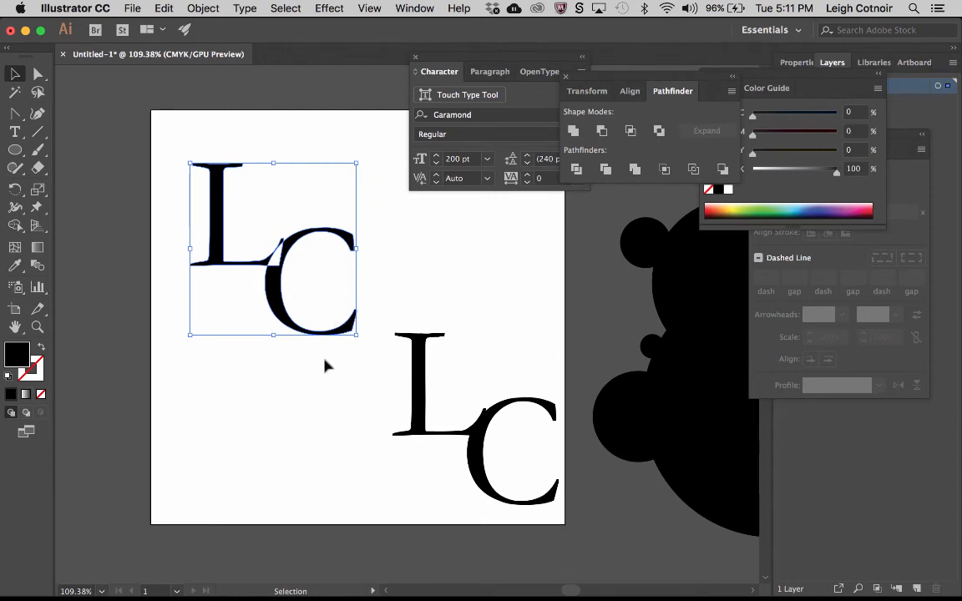
click(413, 367)
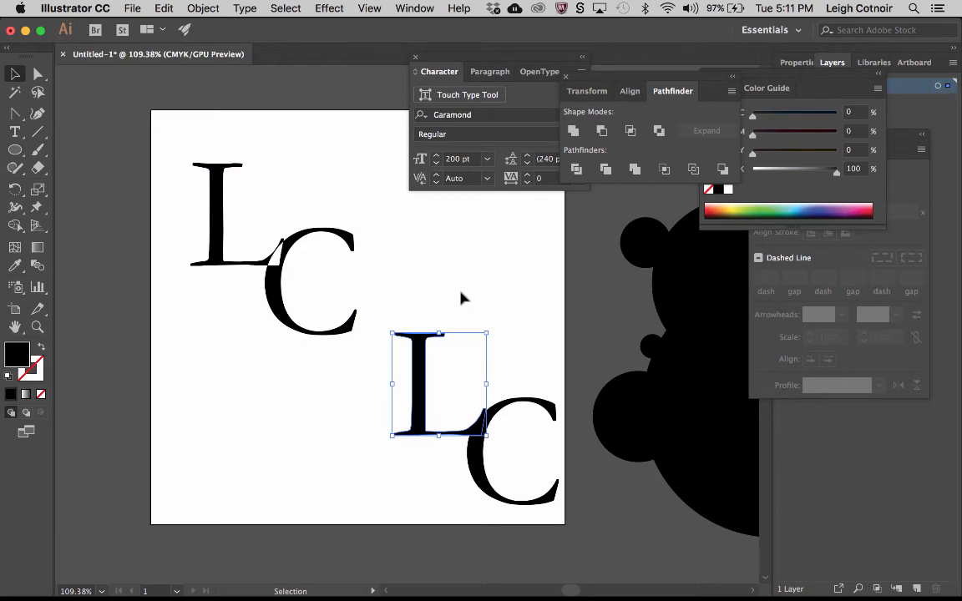
drag(171, 119, 302, 292)
click(293, 386)
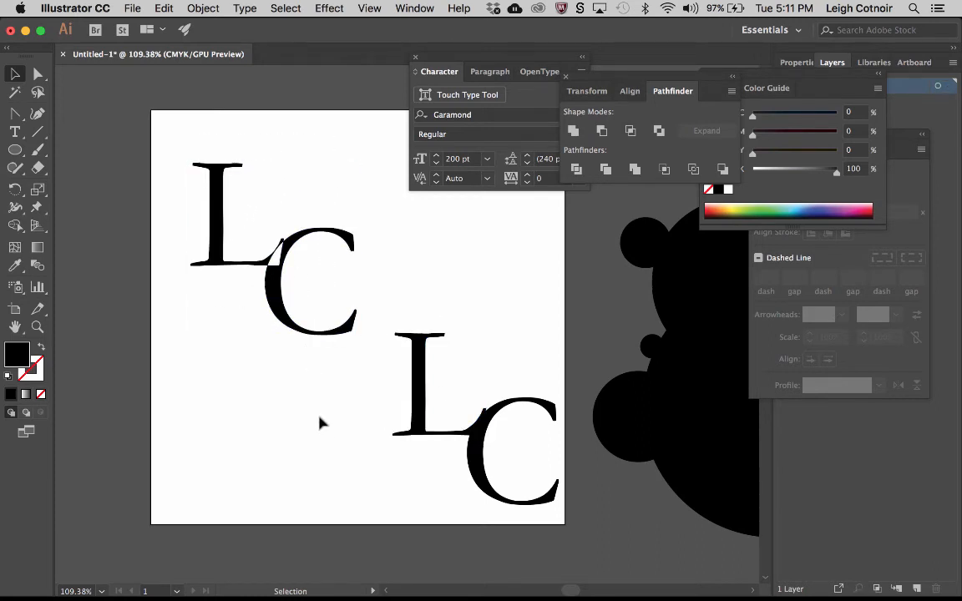
click(269, 298)
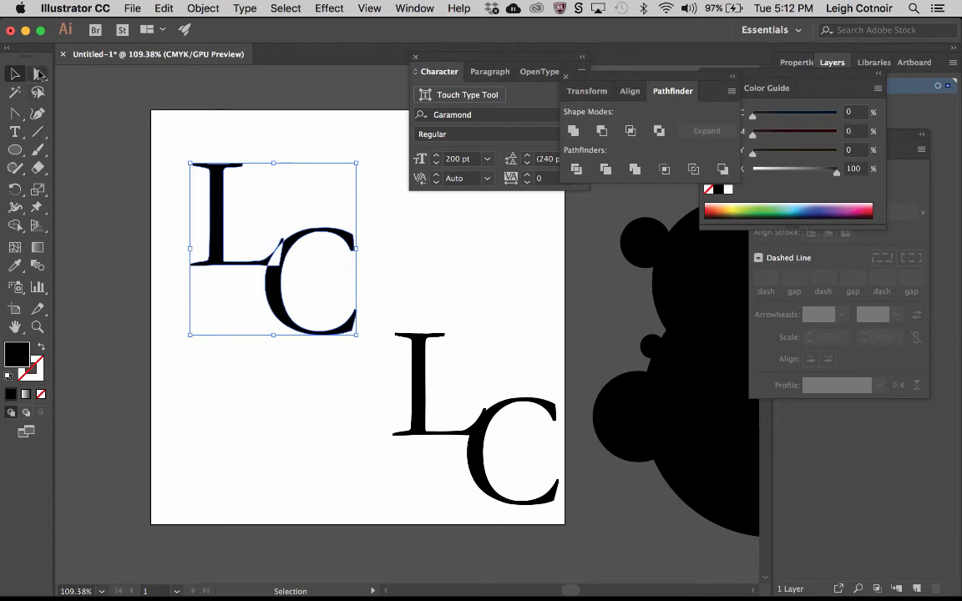
- Remove the surplus anchor points at the tip of the upper "L" serif where it pokes past the "C", using the Delete Anchor Point tool
key(a)
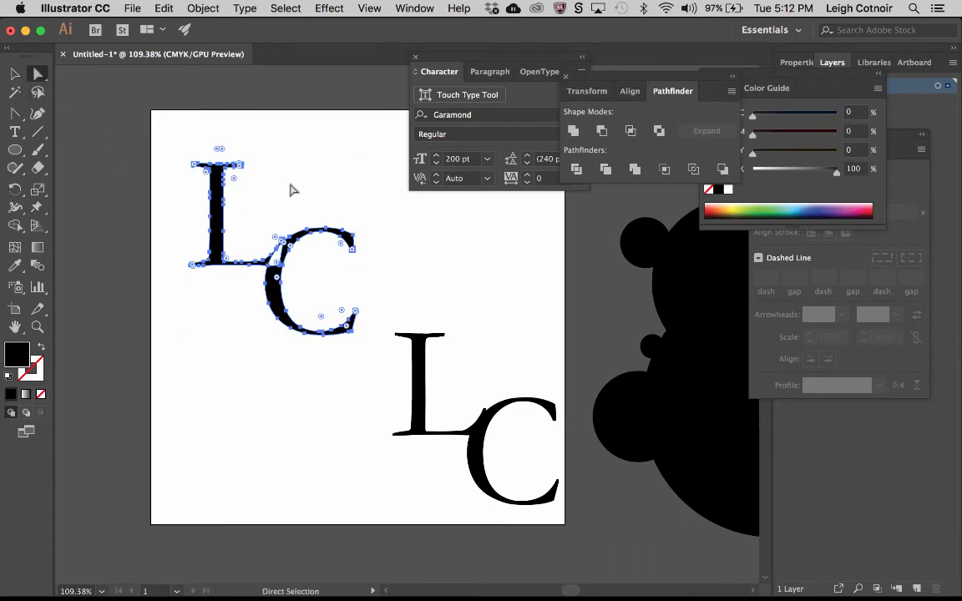
scroll(290, 190, up, 2)
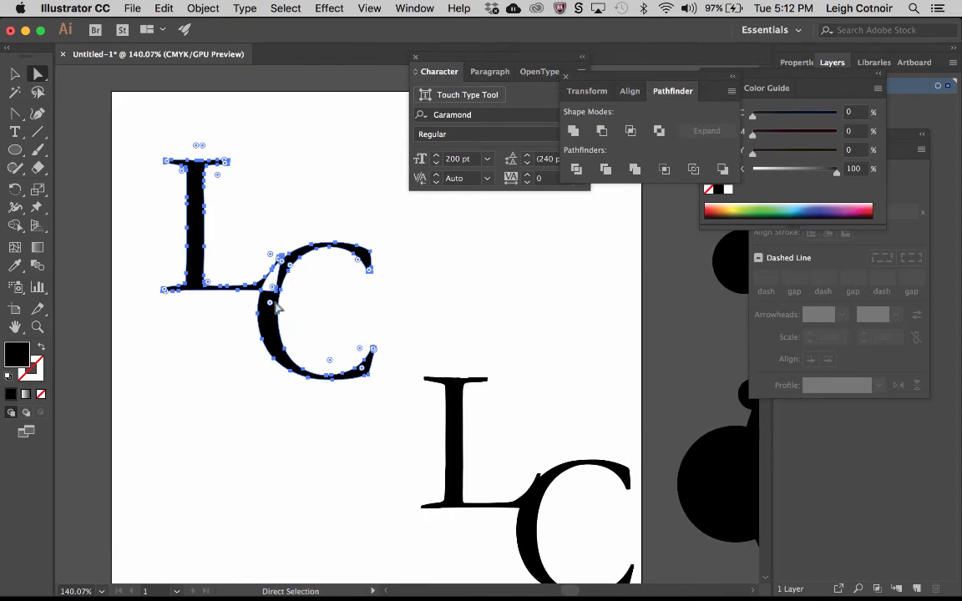
scroll(377, 355, up, 4)
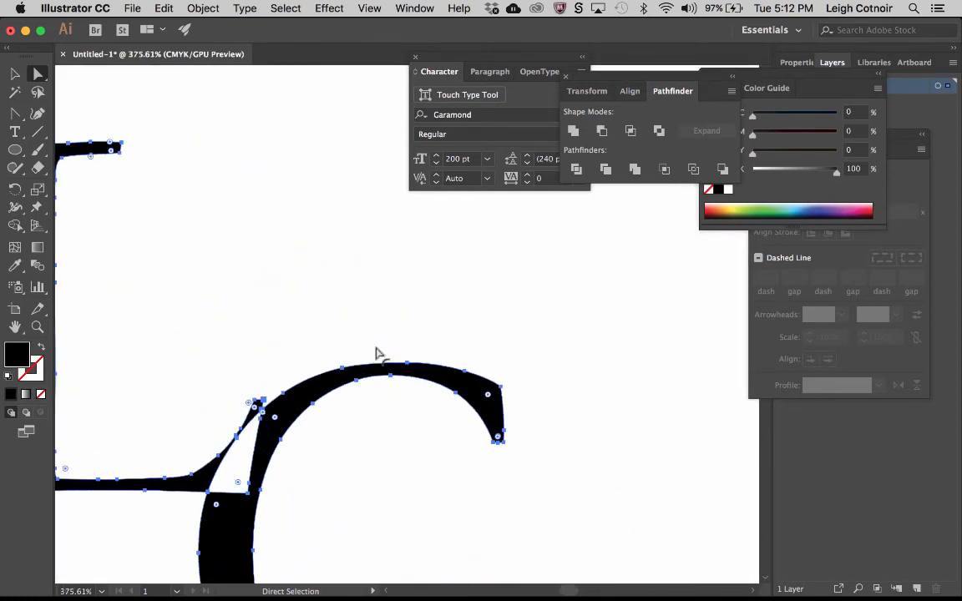
scroll(377, 355, down, 5)
click(253, 240)
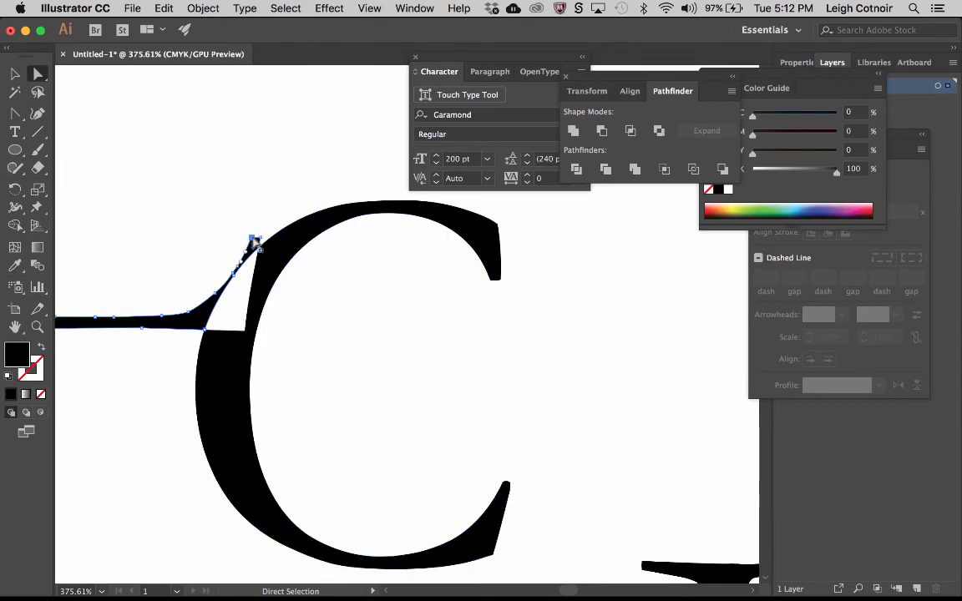
click(15, 113)
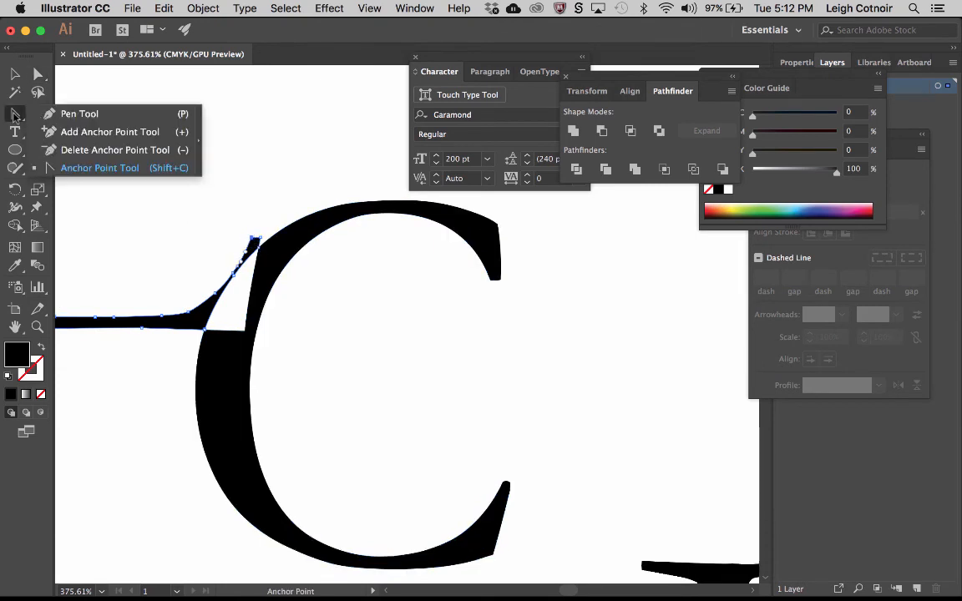
click(79, 151)
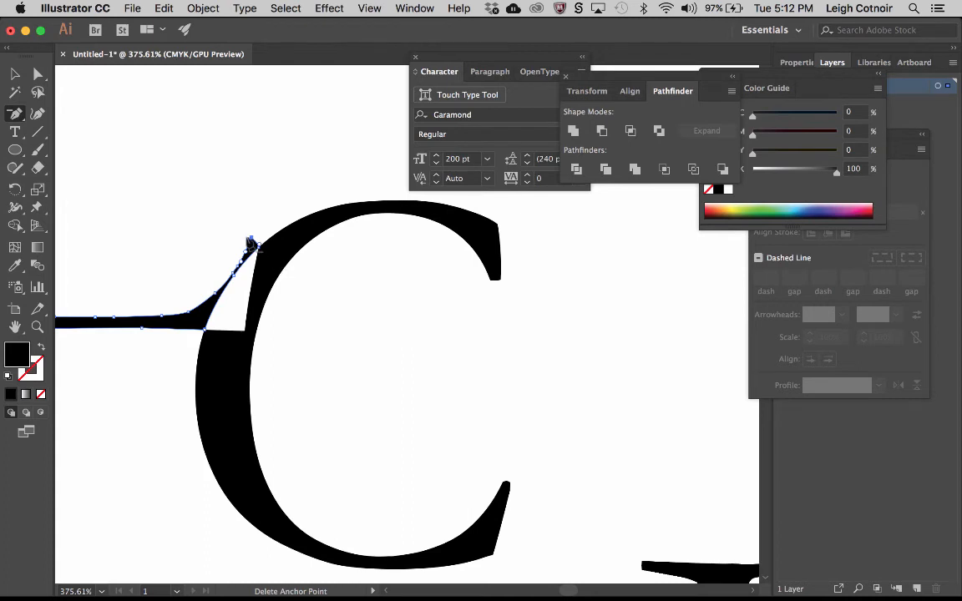
scroll(344, 402, down, 5)
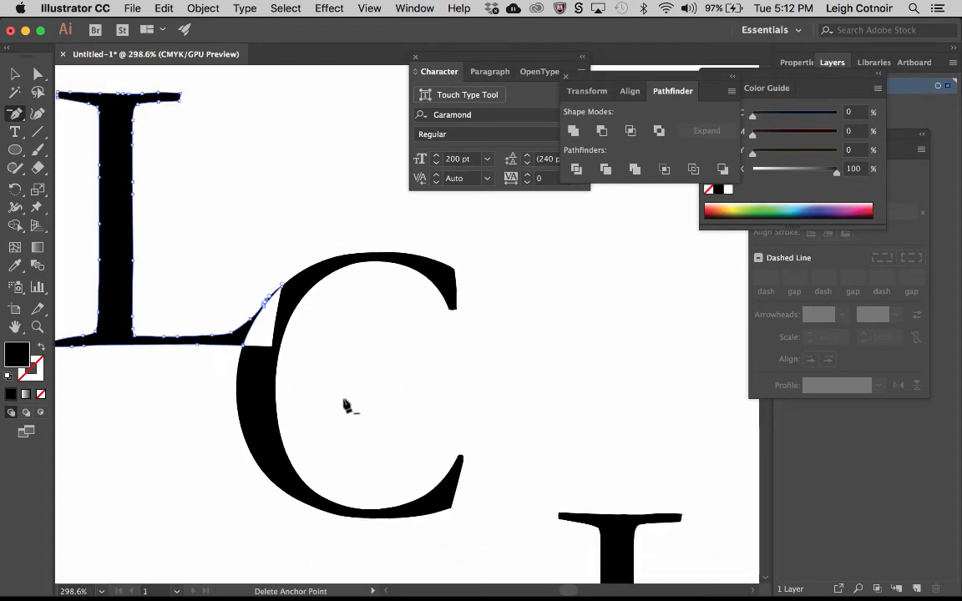
click(11, 73)
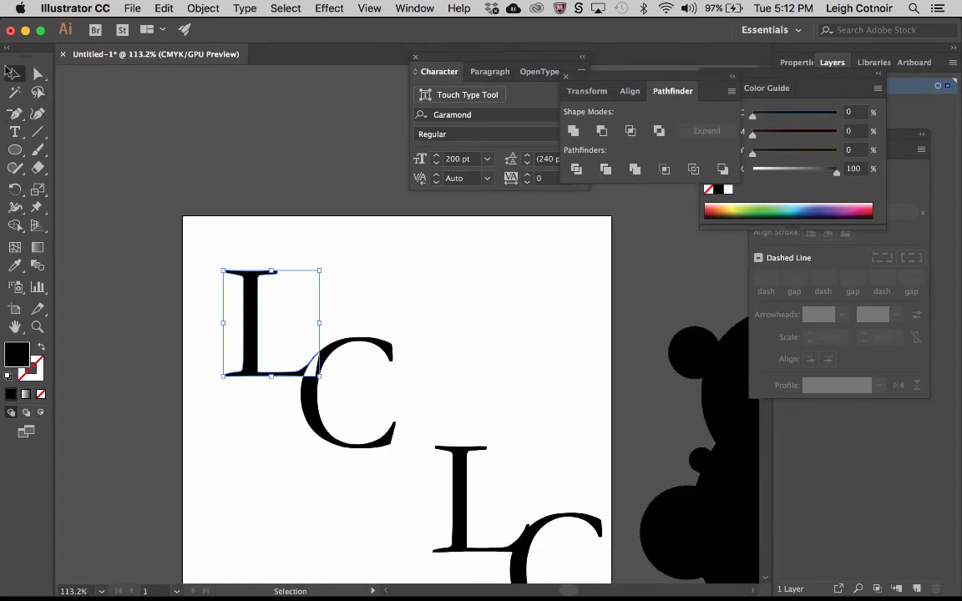
- Reshape the upper edge of the "L" serif by shifting its anchor point beside the cut-out toward the "C"
click(398, 279)
scroll(312, 384, up, 8)
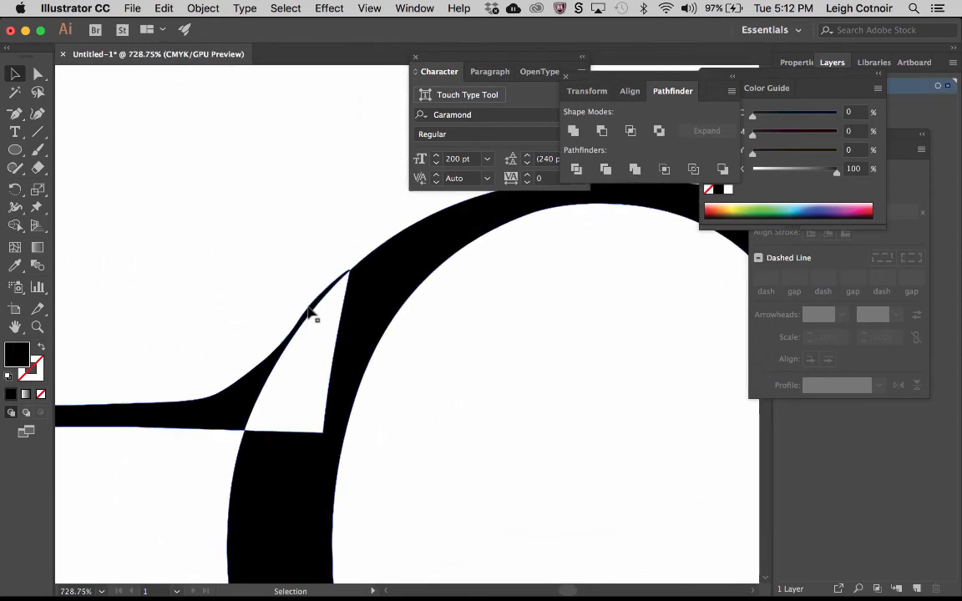
click(37, 73)
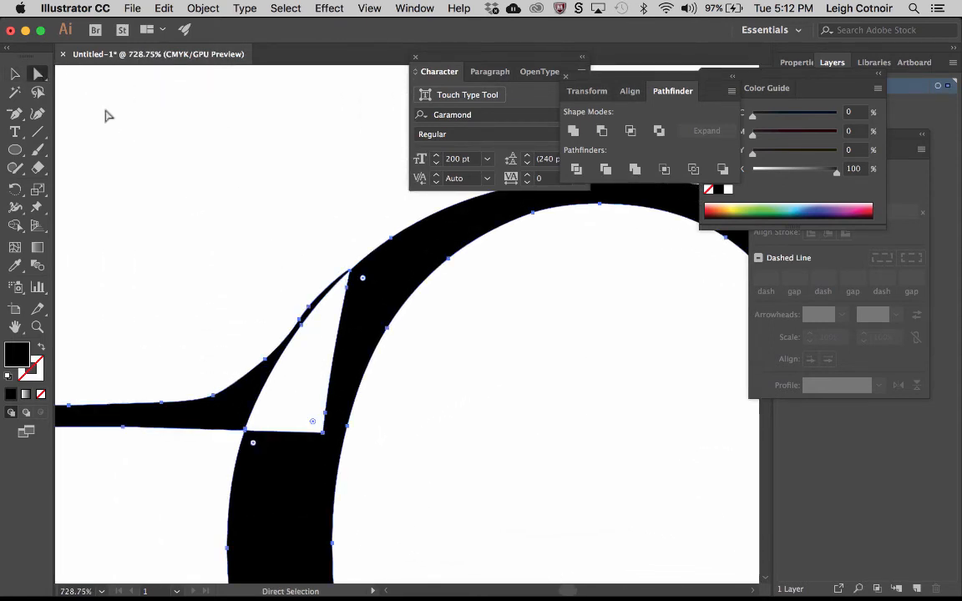
click(308, 308)
drag(308, 308, 331, 288)
click(305, 250)
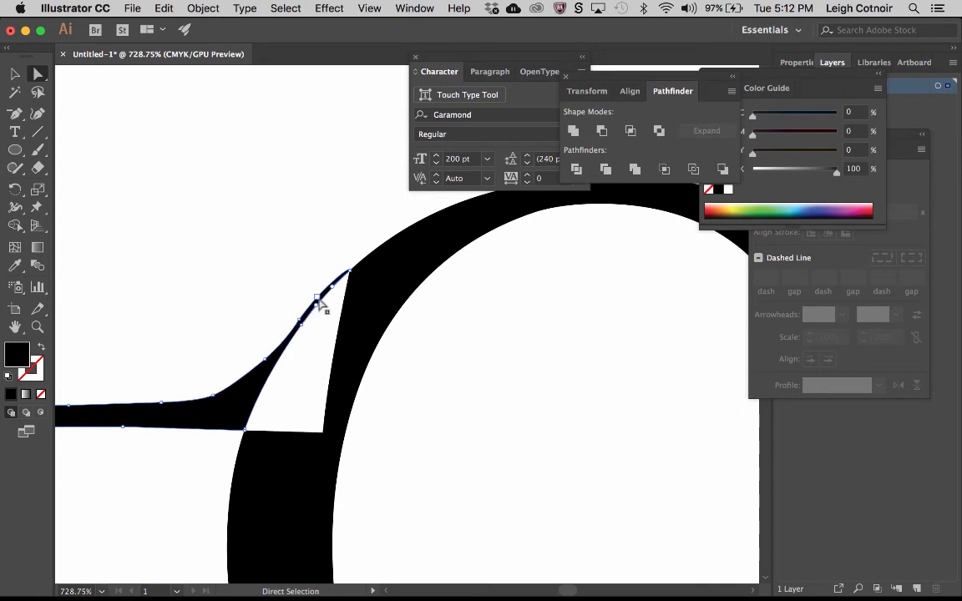
- Adjust the next anchor point and handles along the "L" serif so the thin sliver flows smoothly into the "C" curve
click(318, 297)
click(301, 320)
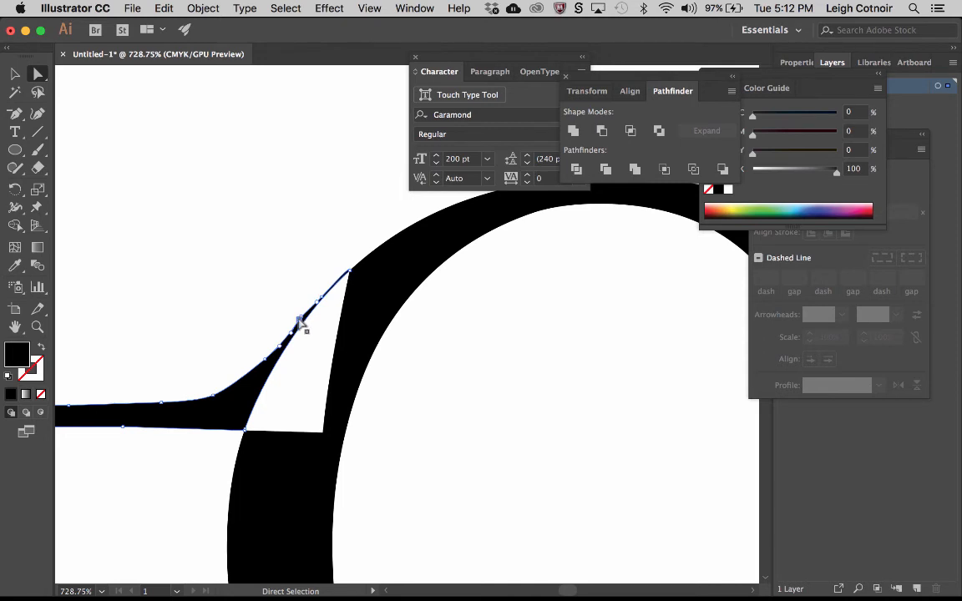
scroll(301, 321, up, 5)
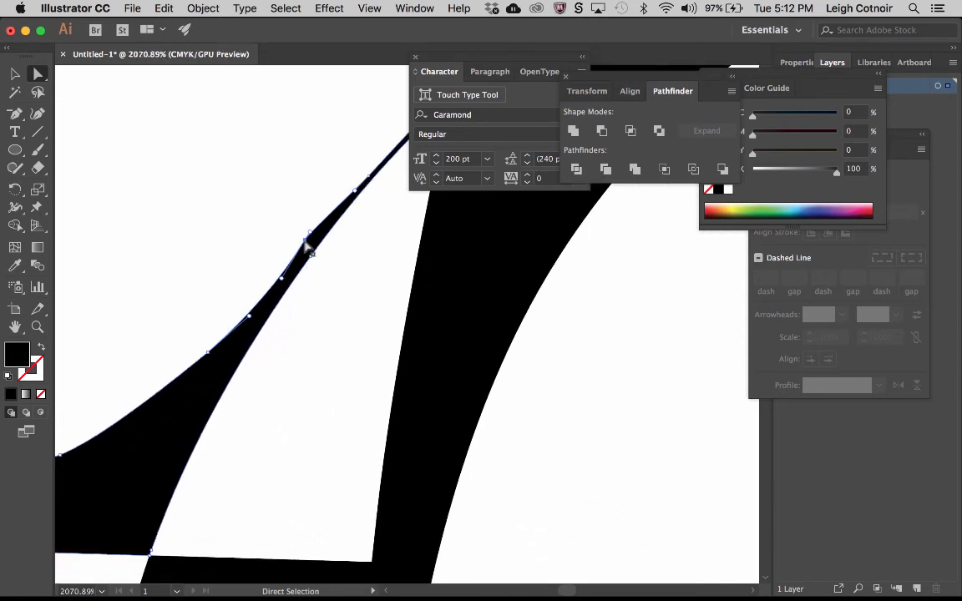
mouse_move(307, 243)
mouse_down()
mouse_move(315, 238)
mouse_move(312, 247)
mouse_up()
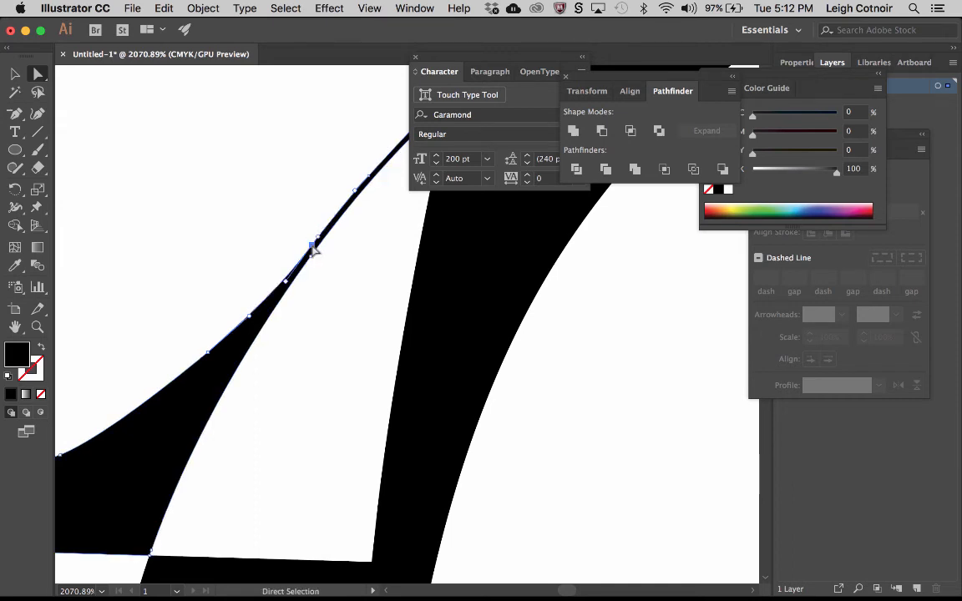
click(279, 210)
scroll(279, 211, down, 5)
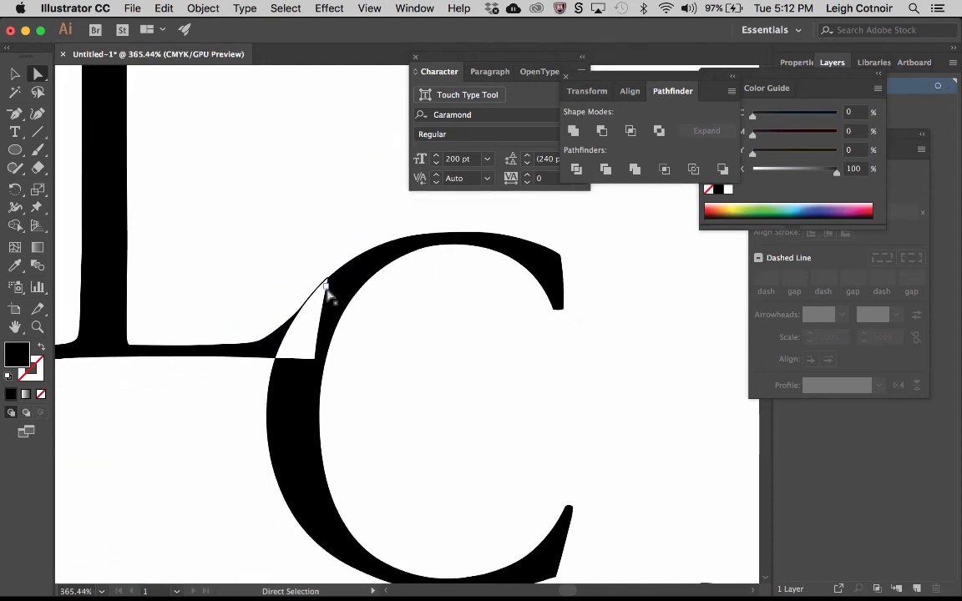
scroll(343, 260, down, 1)
scroll(344, 260, down, 3)
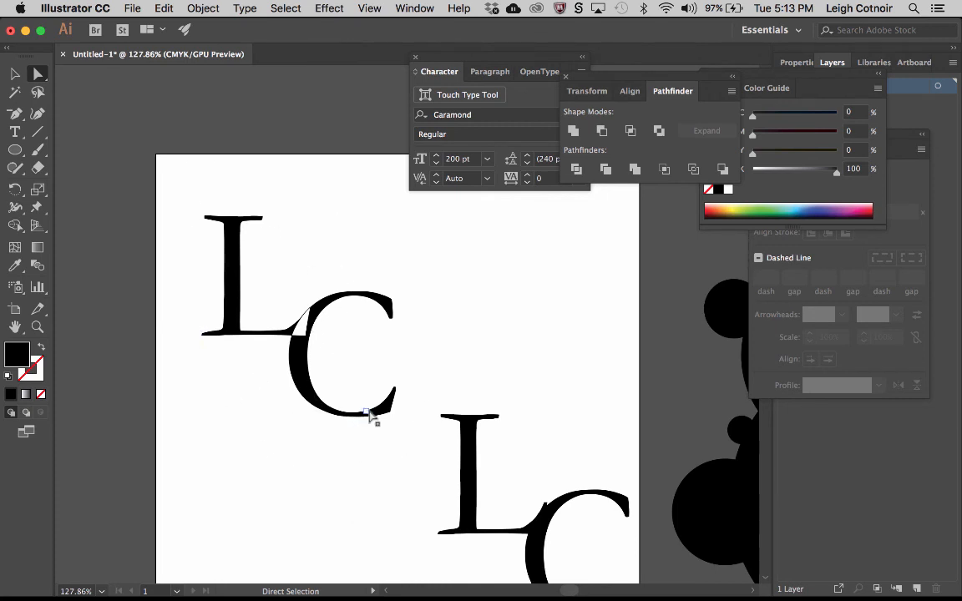
click(16, 228)
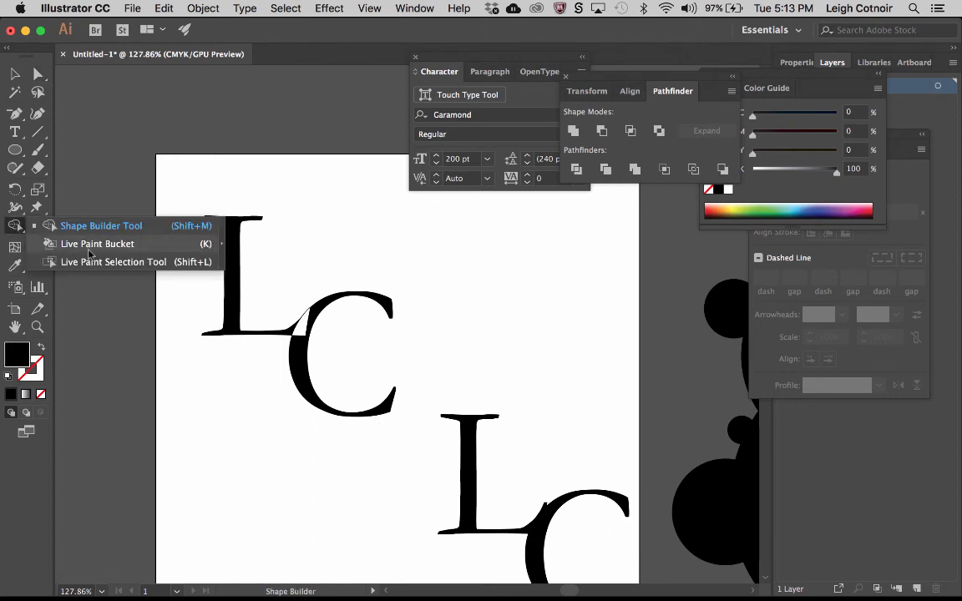
click(215, 143)
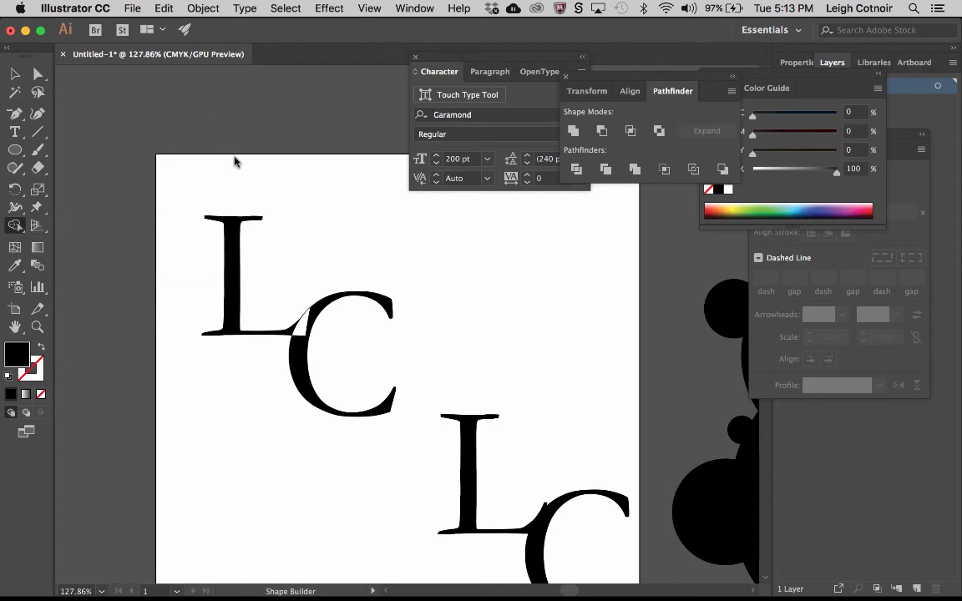
- Select the copied lower "L" and "C", move the pair slightly up and left, and group the two letters
scroll(410, 278, down, 5)
scroll(409, 278, right, 3)
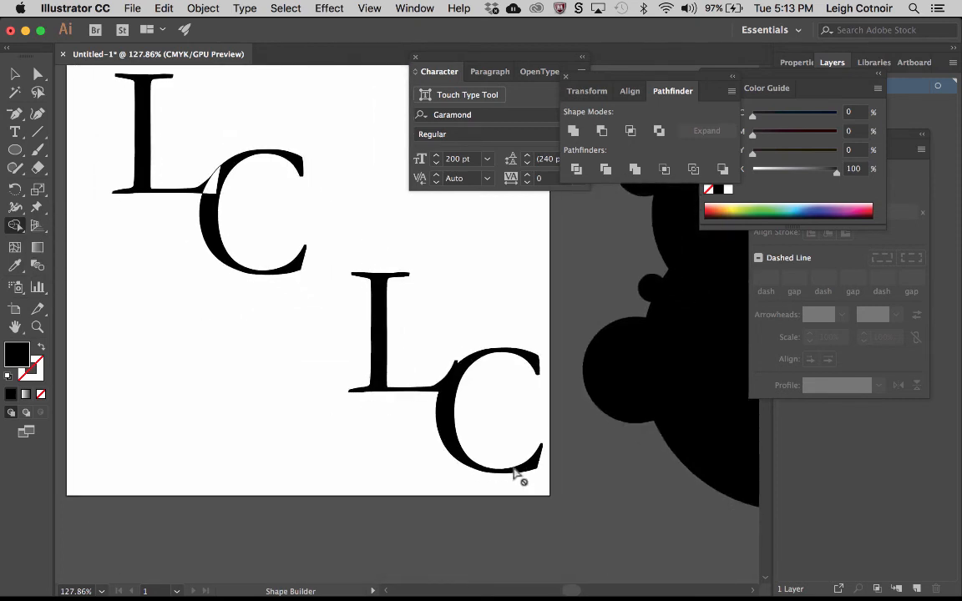
click(15, 74)
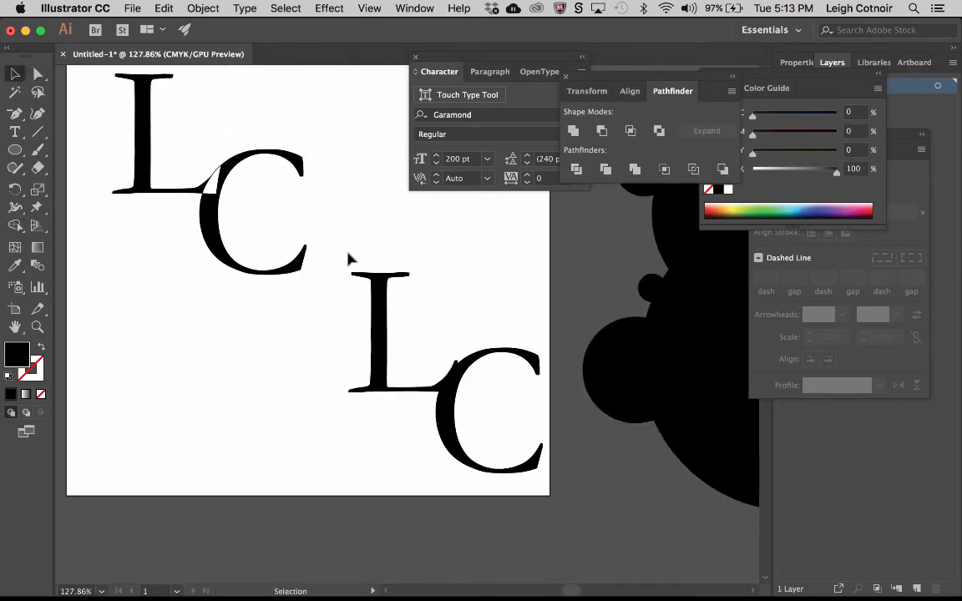
drag(352, 242, 543, 484)
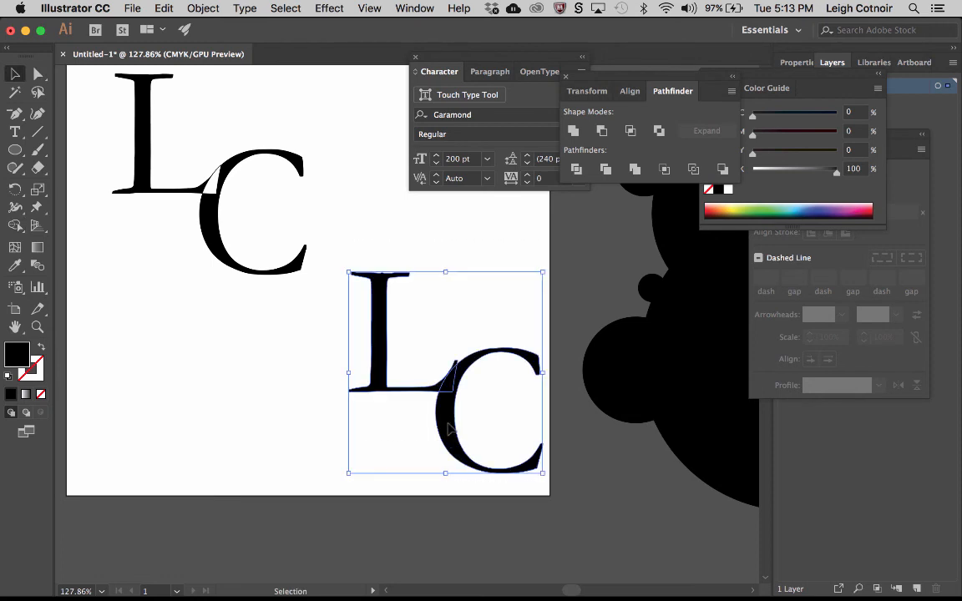
drag(448, 429, 438, 417)
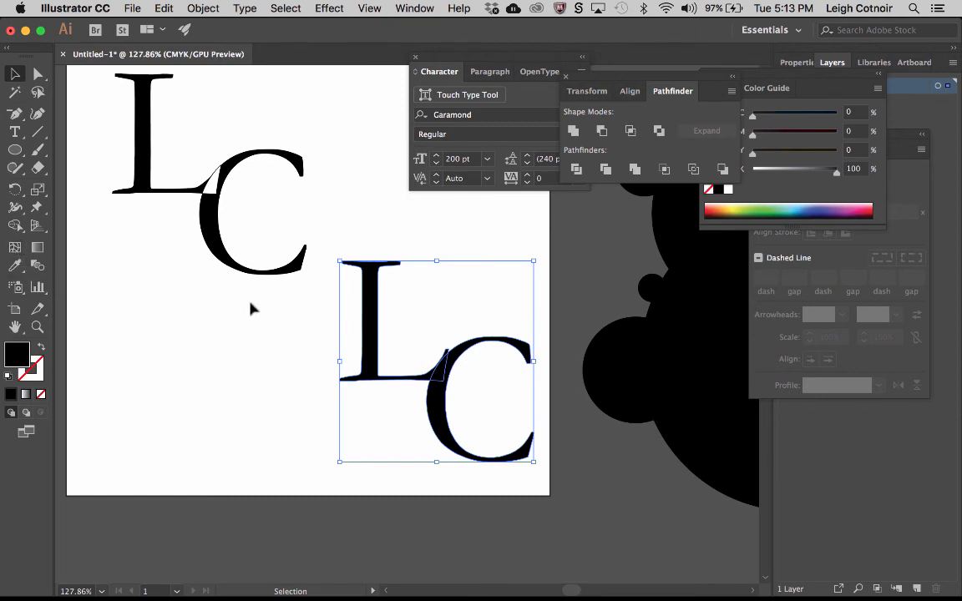
click(188, 8)
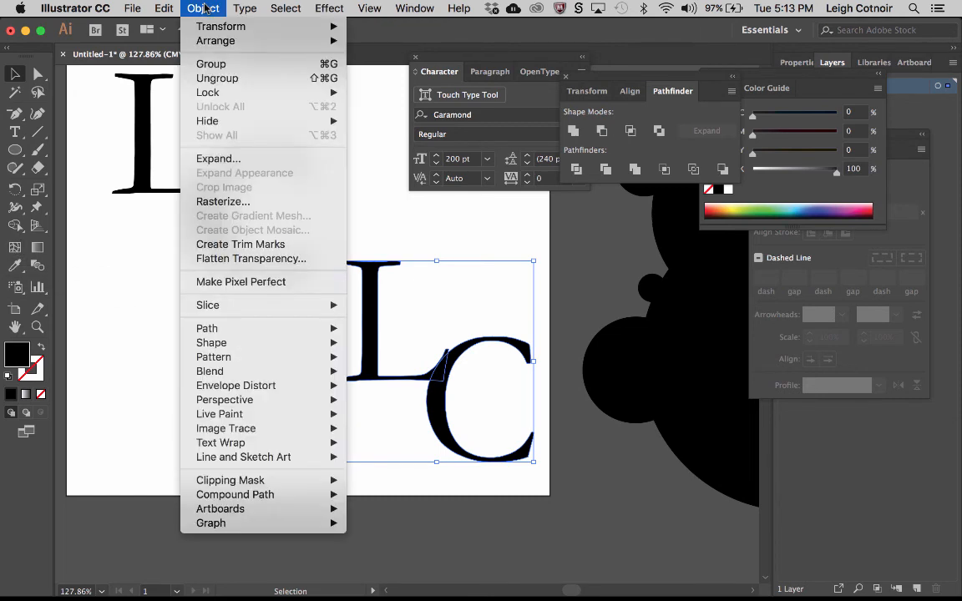
click(214, 67)
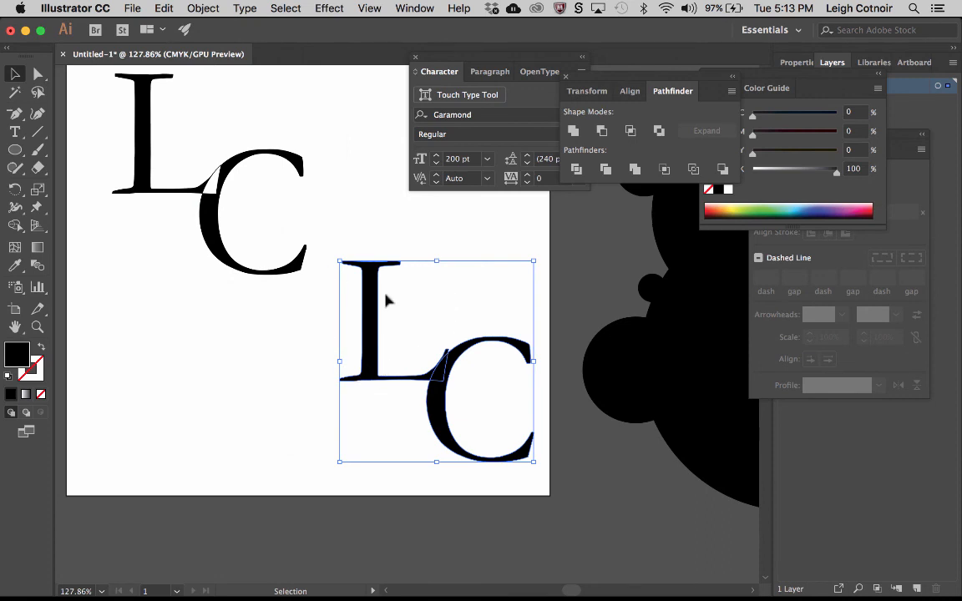
- Enter isolation mode for the lower letter group, isolate the "L" inside it, and select that letter
click(279, 312)
double_click(380, 337)
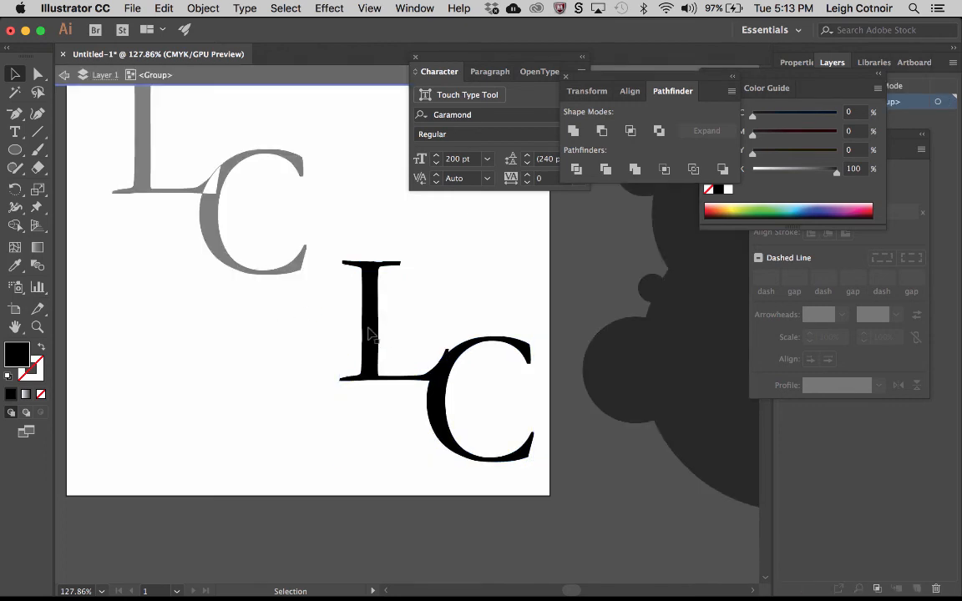
click(376, 337)
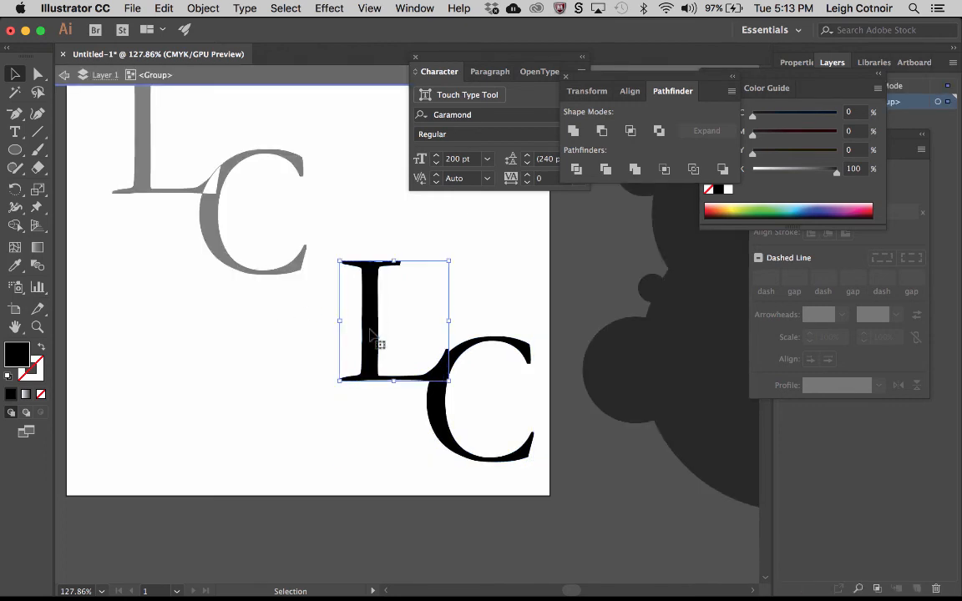
double_click(372, 335)
click(375, 338)
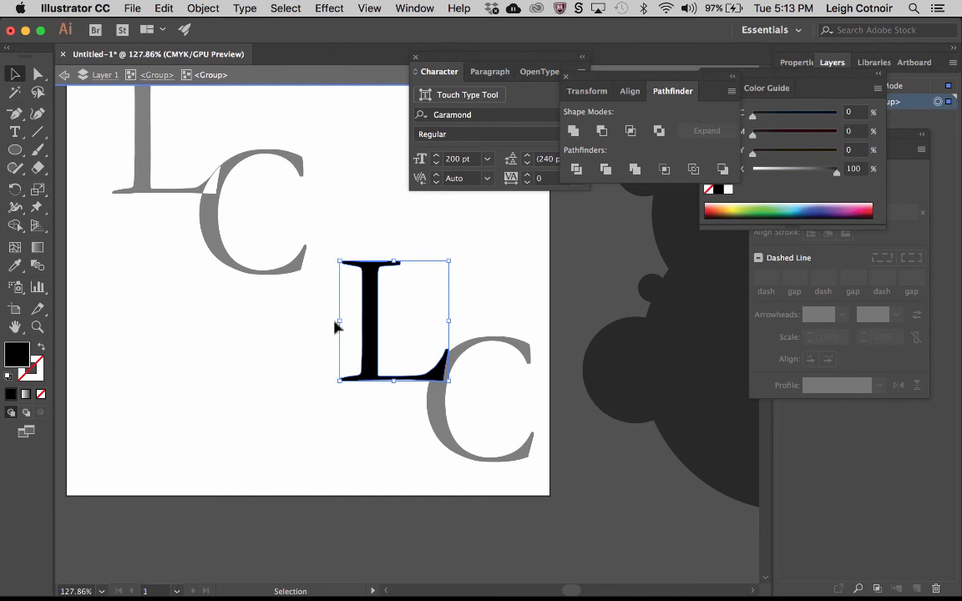
- Show the isolated "L"'s anchor points, return to whole-object selection, and exit isolation mode
click(38, 74)
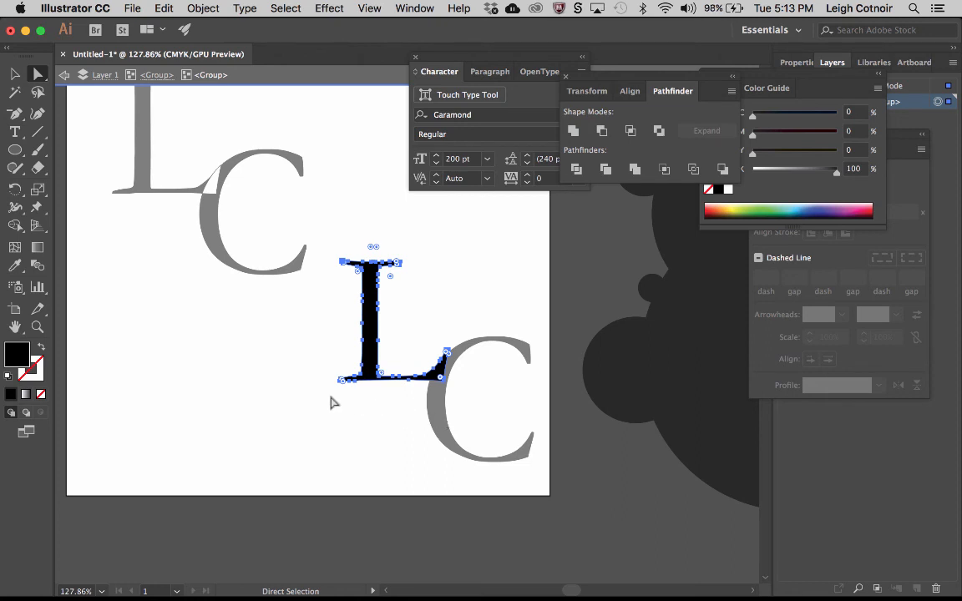
click(14, 75)
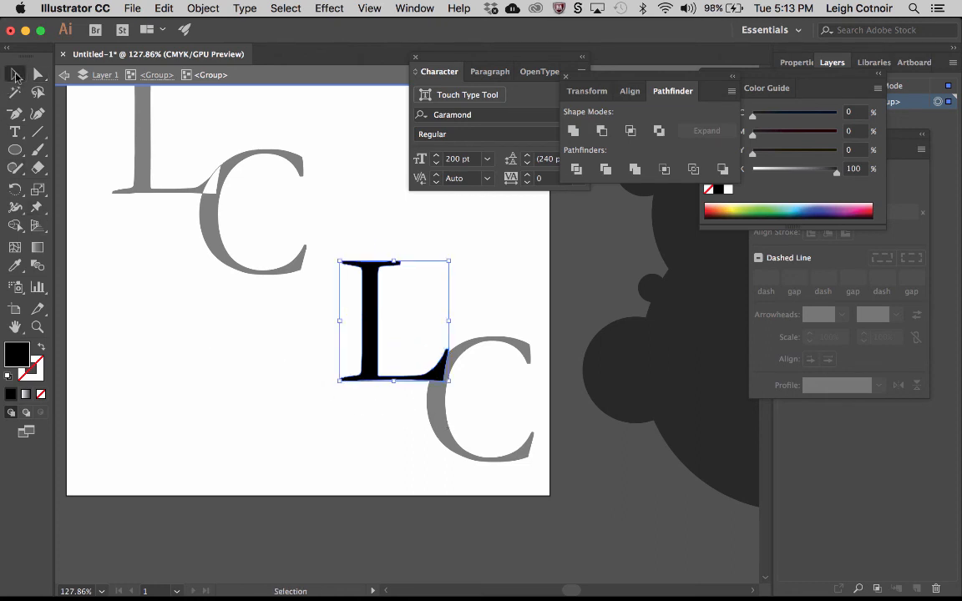
click(294, 406)
double_click(294, 408)
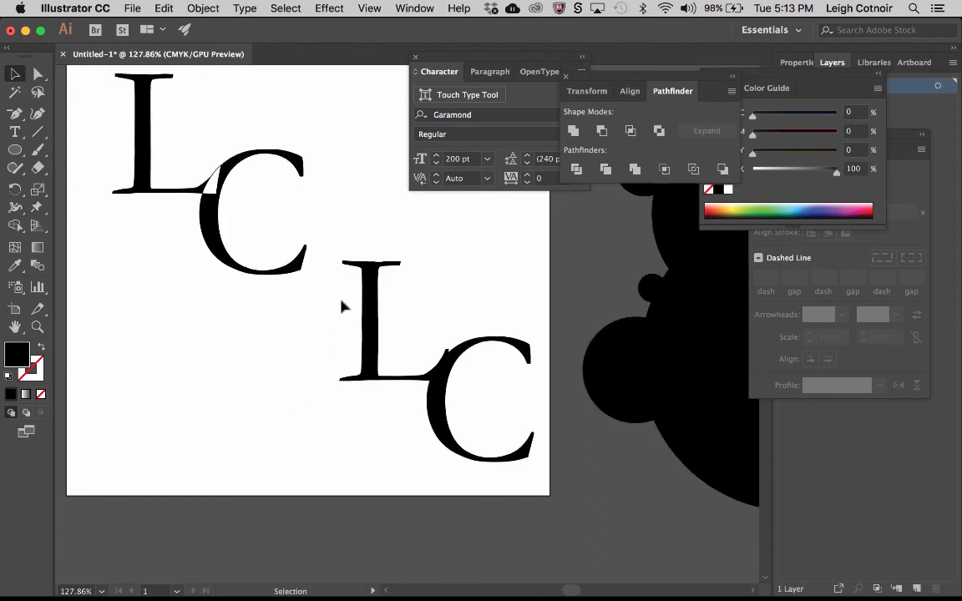
- Convert the lower letter group into a Live Paint group and fill the overlap of "L" and "C" with white using Live Paint Bucket
click(379, 314)
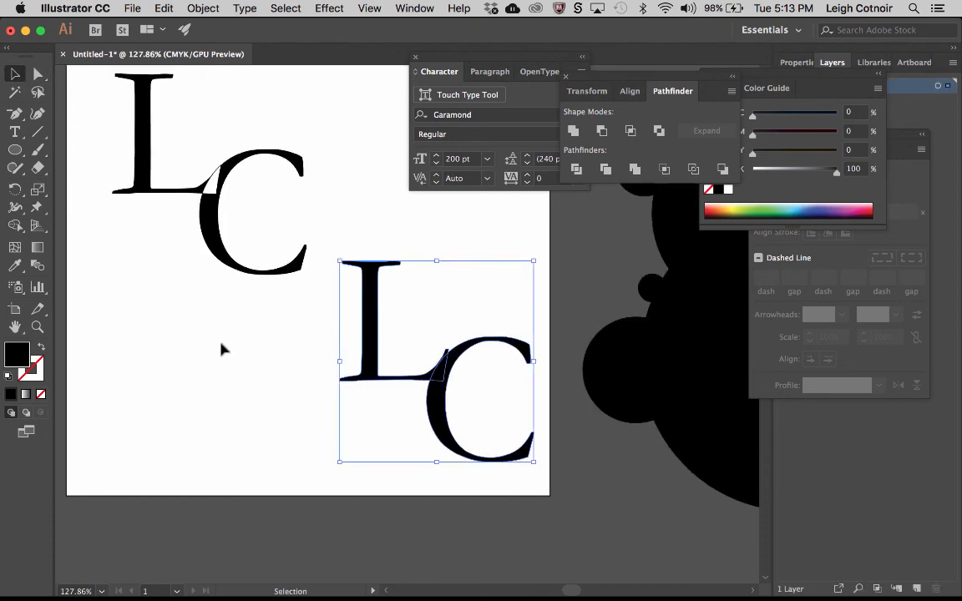
click(15, 227)
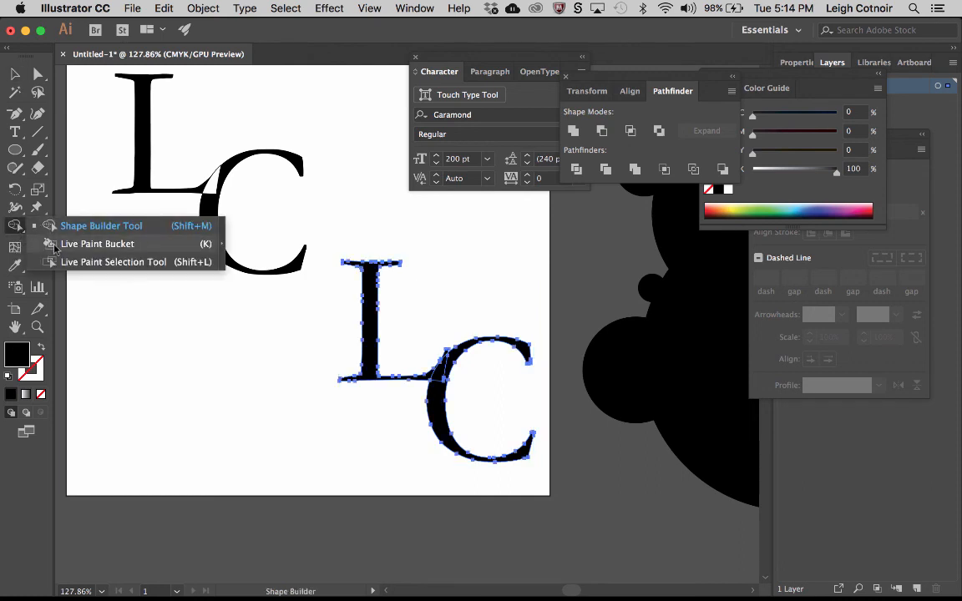
click(54, 248)
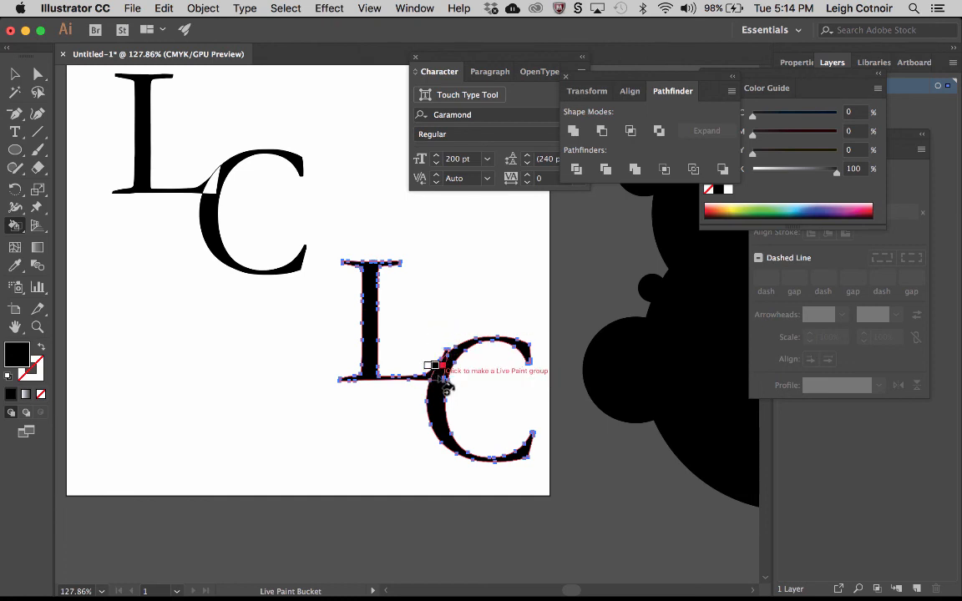
key(Left)
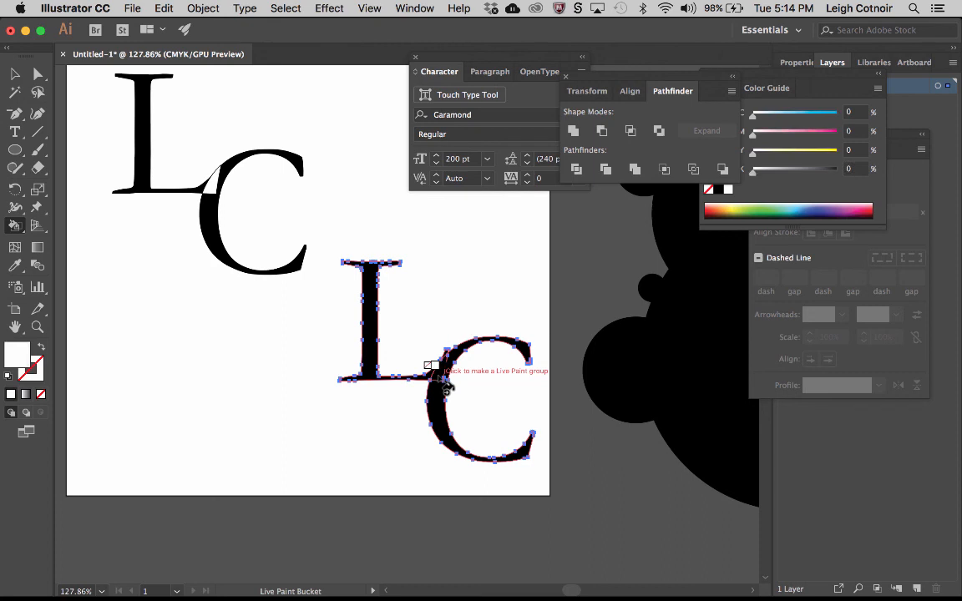
key(Right)
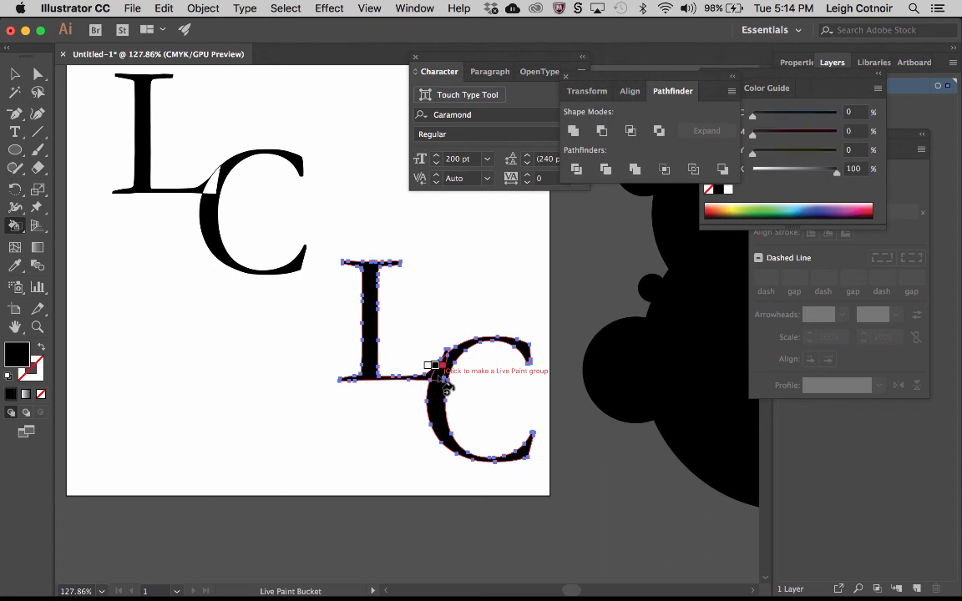
key(Right)
key(Right)
key(Left)
key(Left)
key(Left)
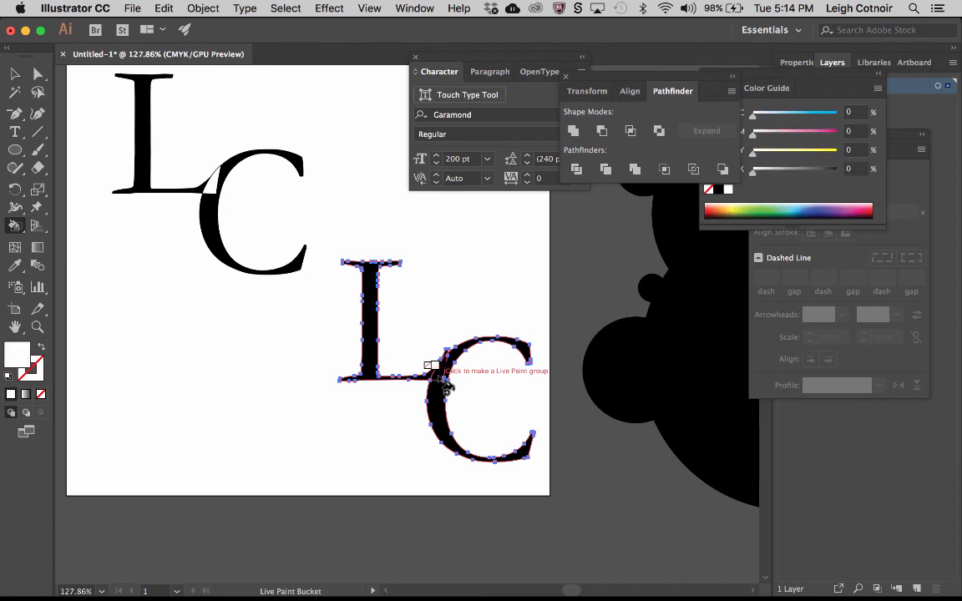
click(441, 376)
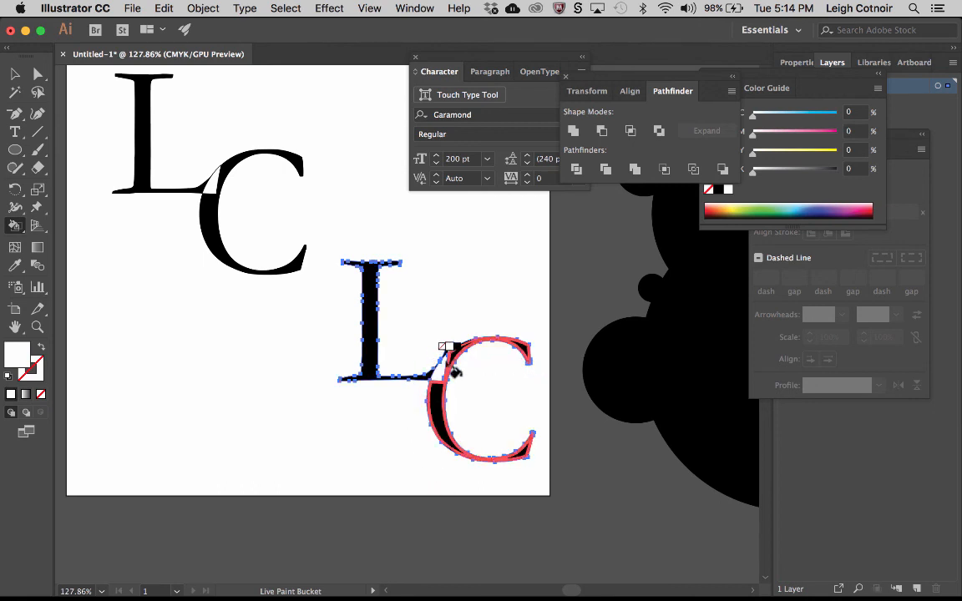
- Fill the lower "C" with white using Live Paint Bucket, and repaint it black
click(440, 418)
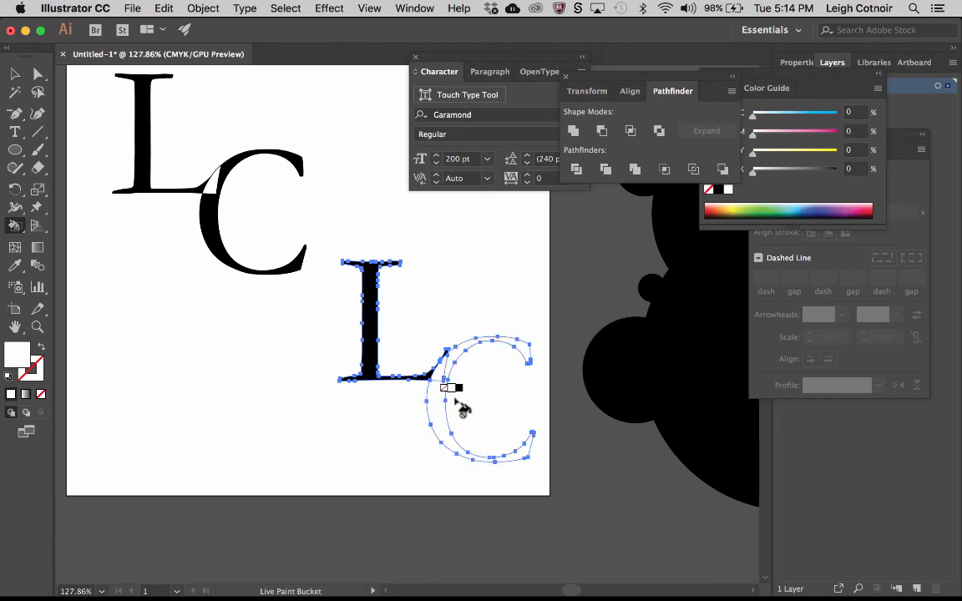
key(Right)
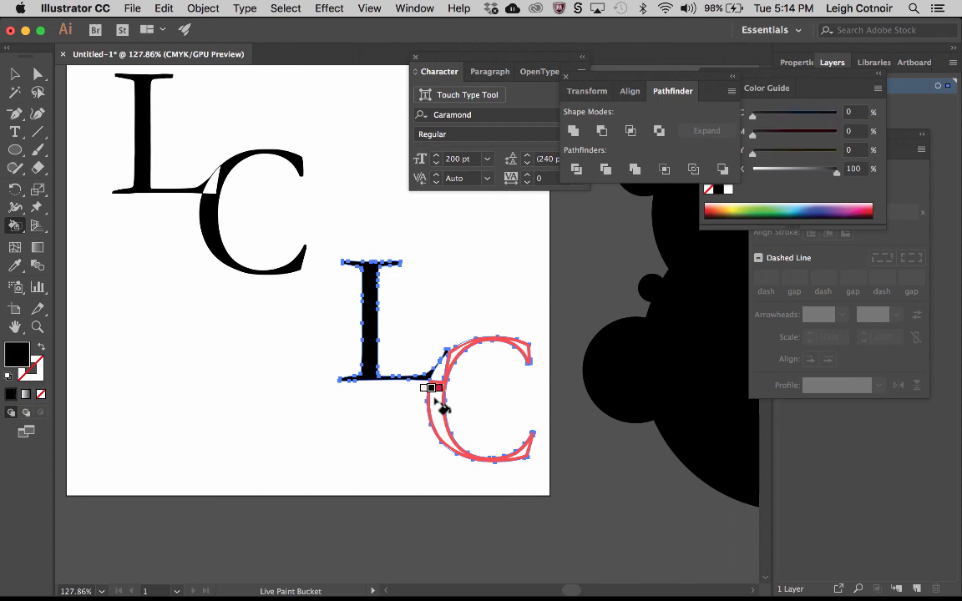
click(436, 401)
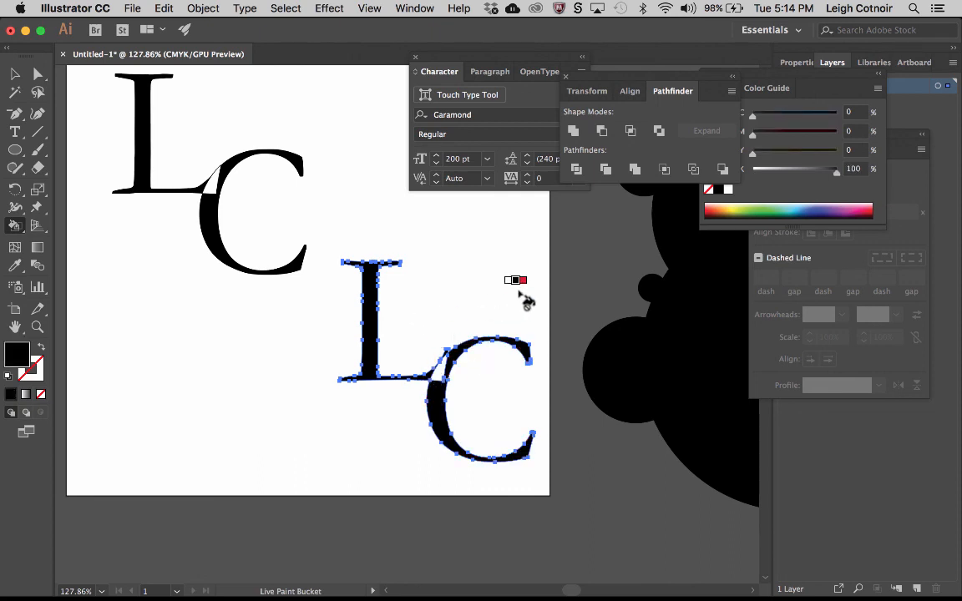
- Deselect the lower Live Paint letters and bring the Stroke settings into view
key(v)
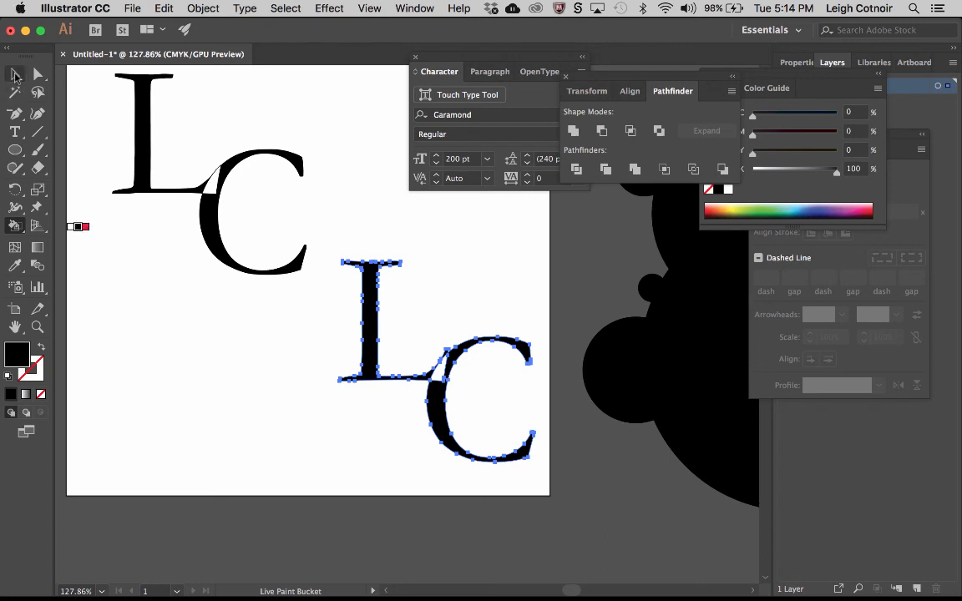
click(284, 362)
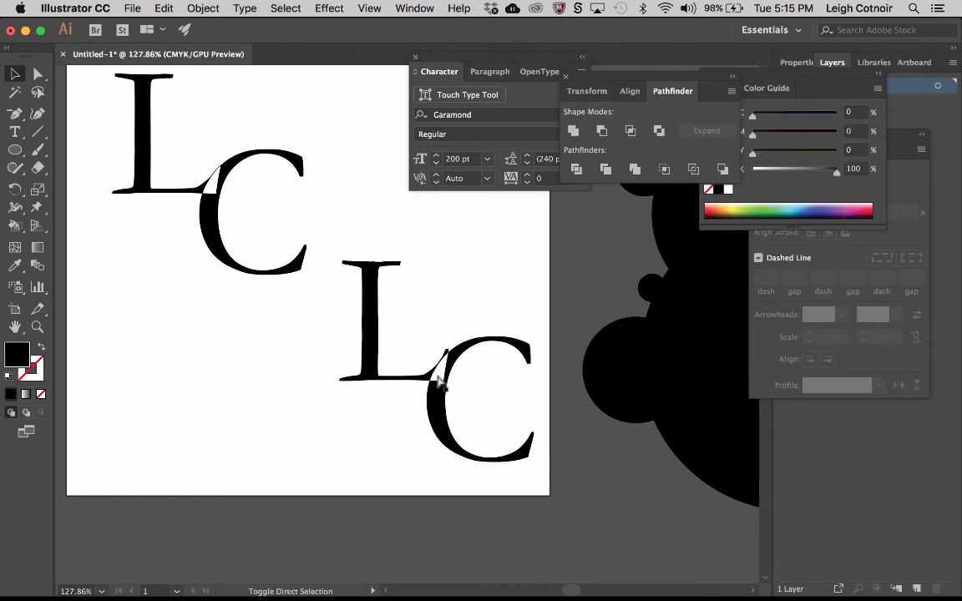
key(super+F10)
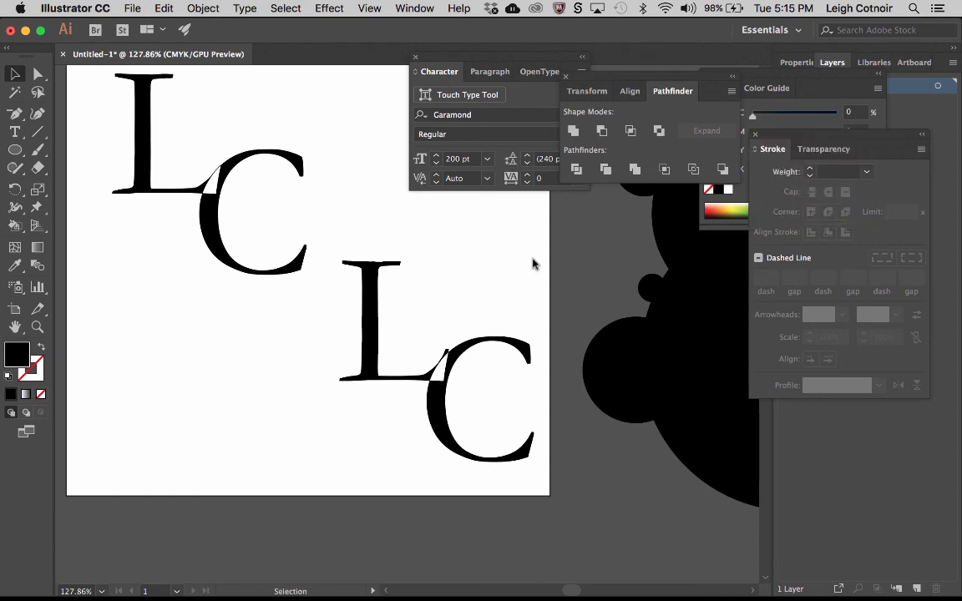